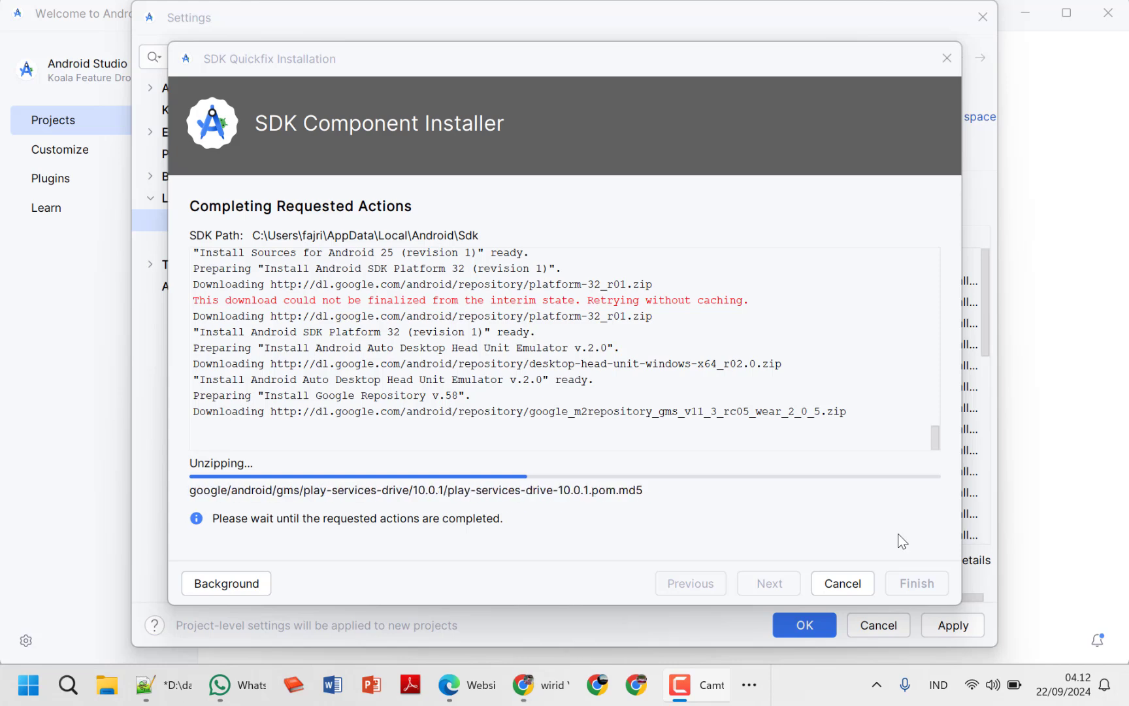
- Switch to ChatGPT in Edge, regenerate the failed Gemma 2 answer, and send the follow-up "jelaskan dalam bahasa indonesia"
left_click(484, 685)
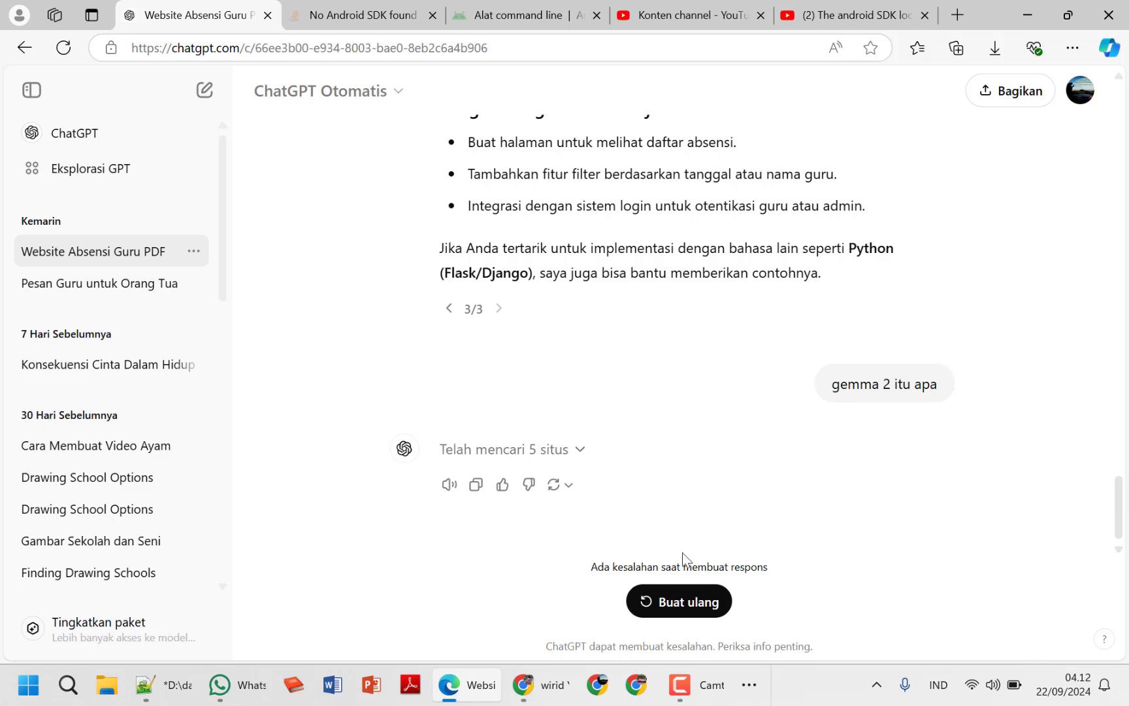
left_click(689, 608)
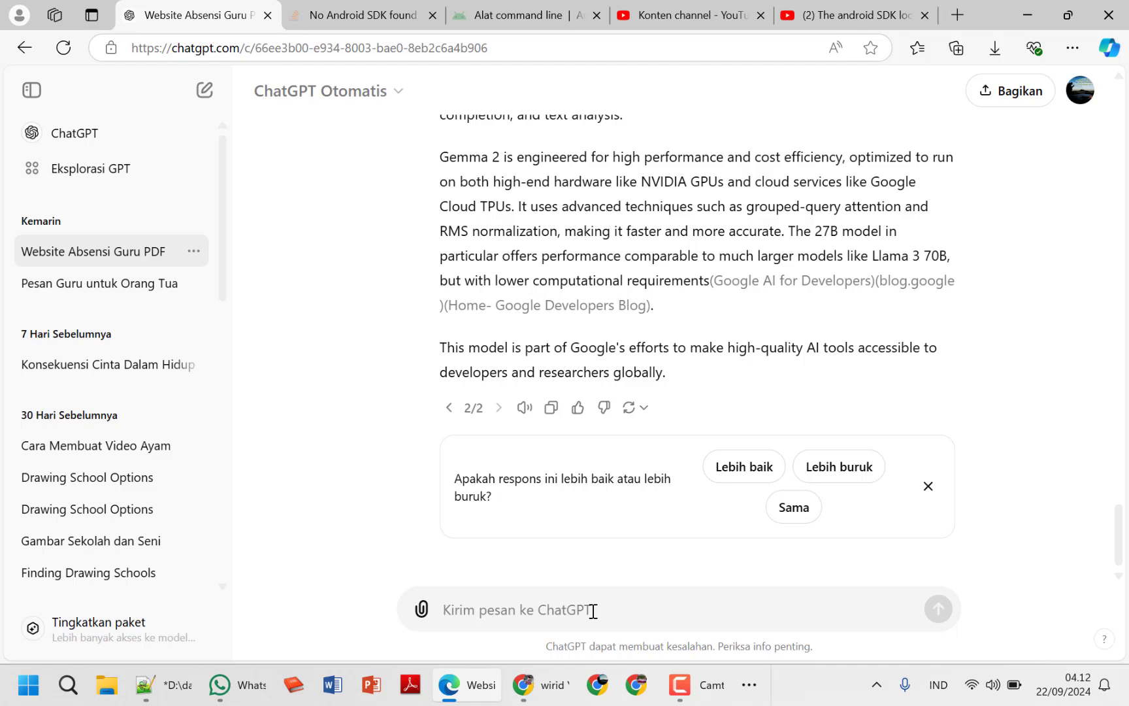
type("jelaskan dalam bahasa indonesia")
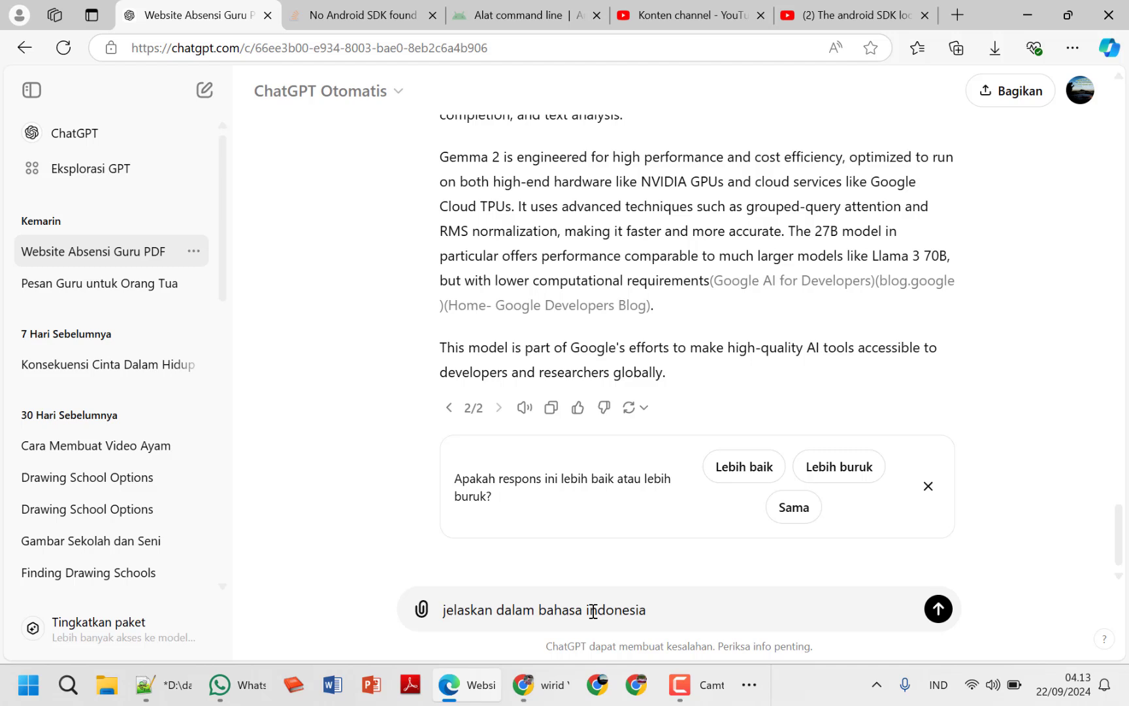
key("Return")
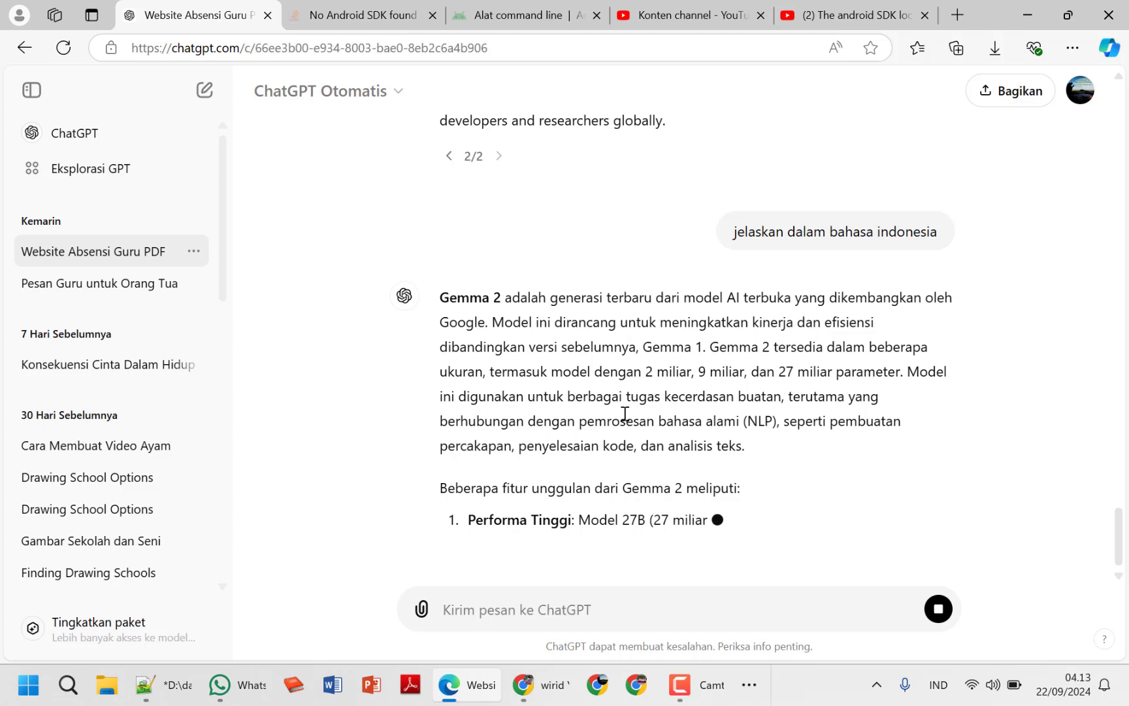
scroll(626, 413, "up", 1)
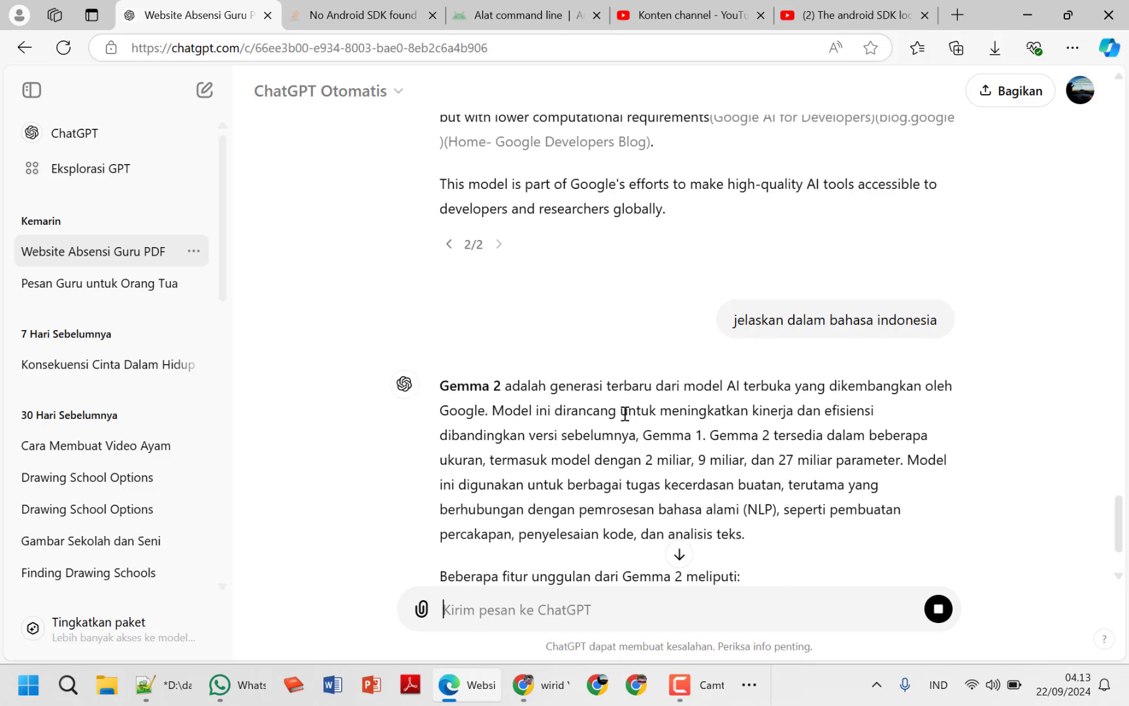
scroll(626, 413, "down", 1)
scroll(626, 413, "down", 2)
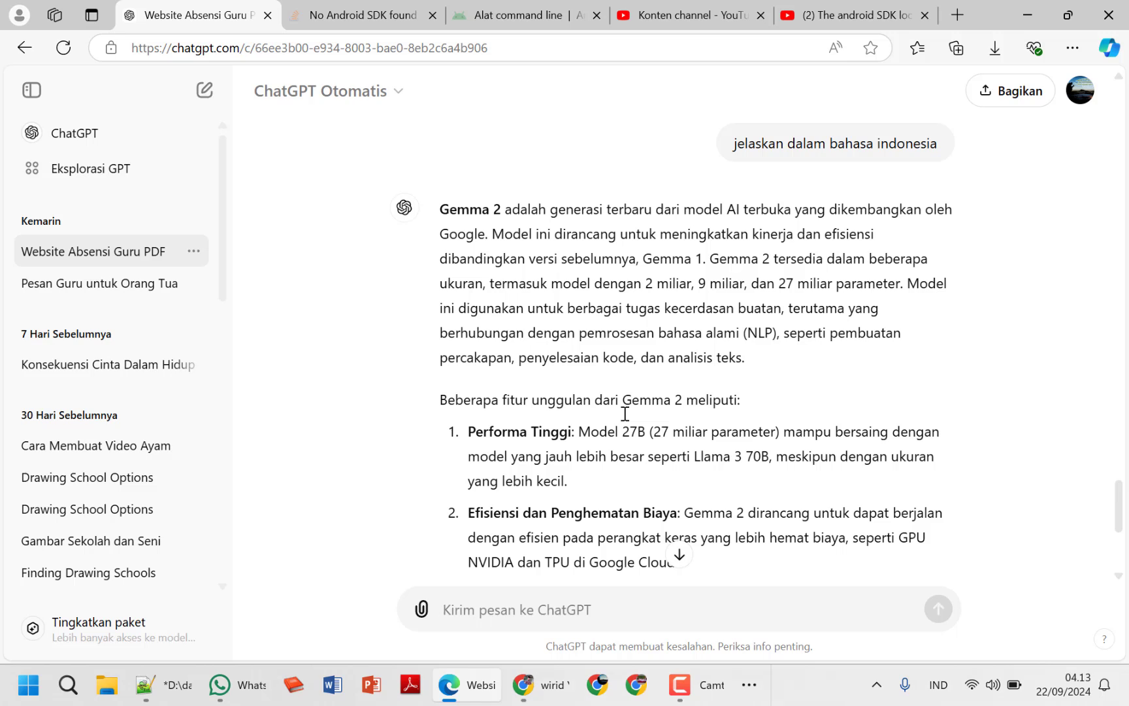
scroll(625, 413, "down", 3)
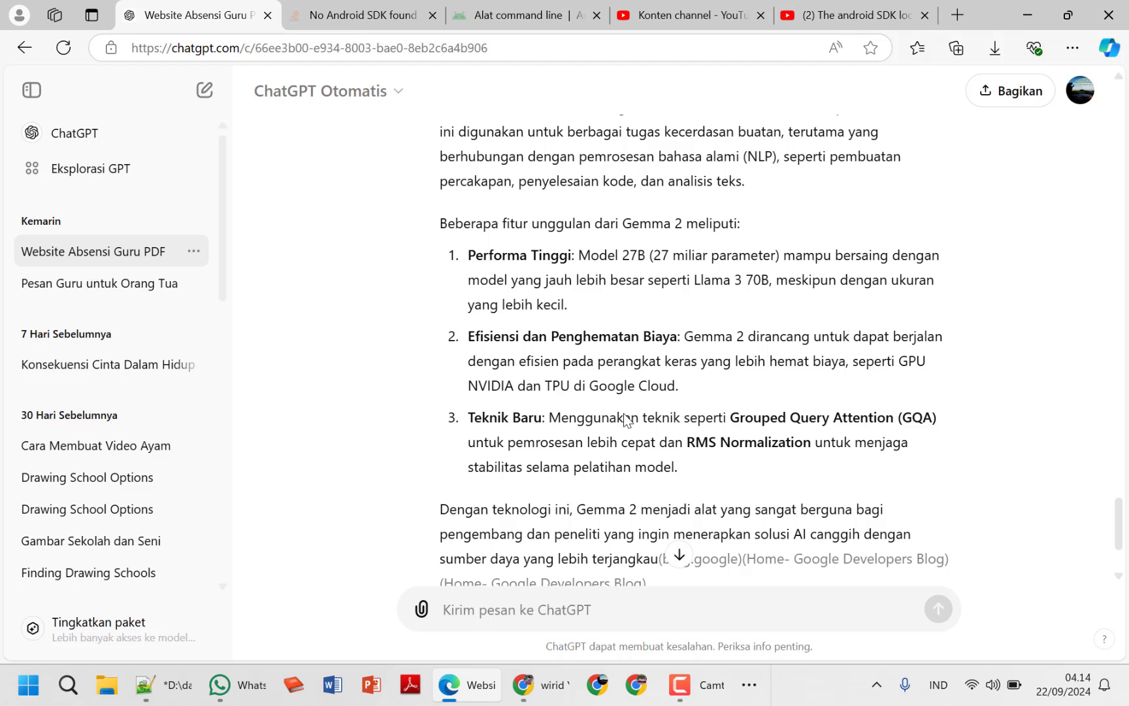
scroll(626, 418, "down", 3)
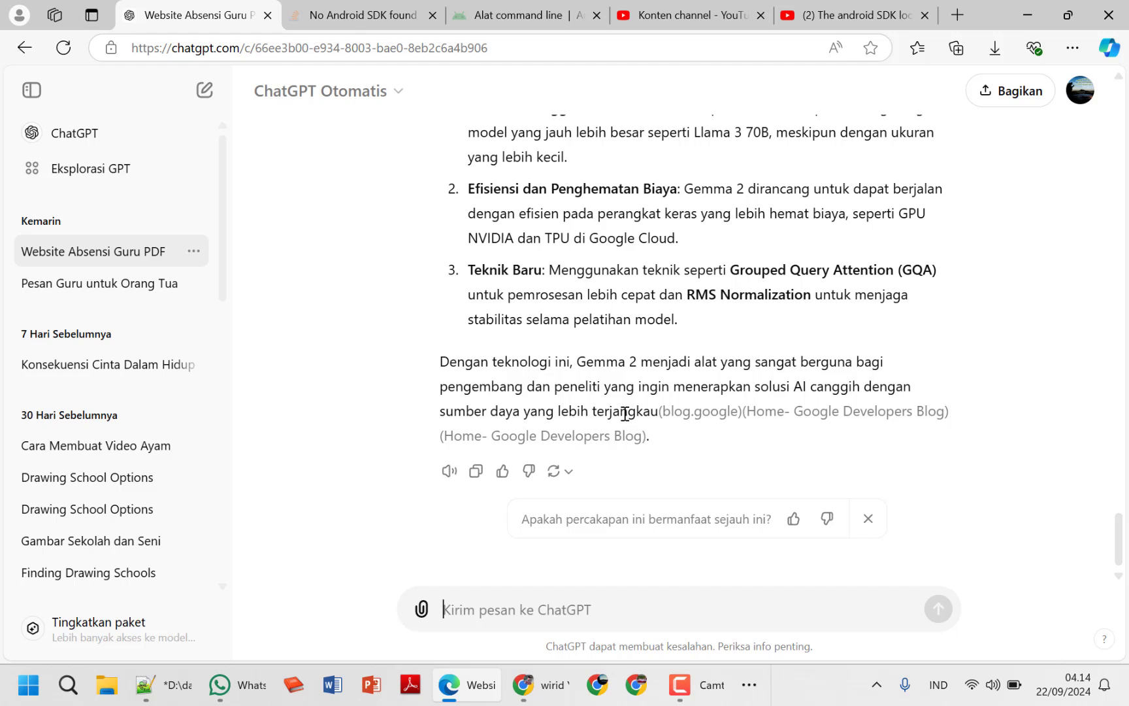
- Ask ChatGPT for usage examples of Gemma 2 with "sebutkan contoh pengggunaannya" and read through the reply
type("sebutkan ")
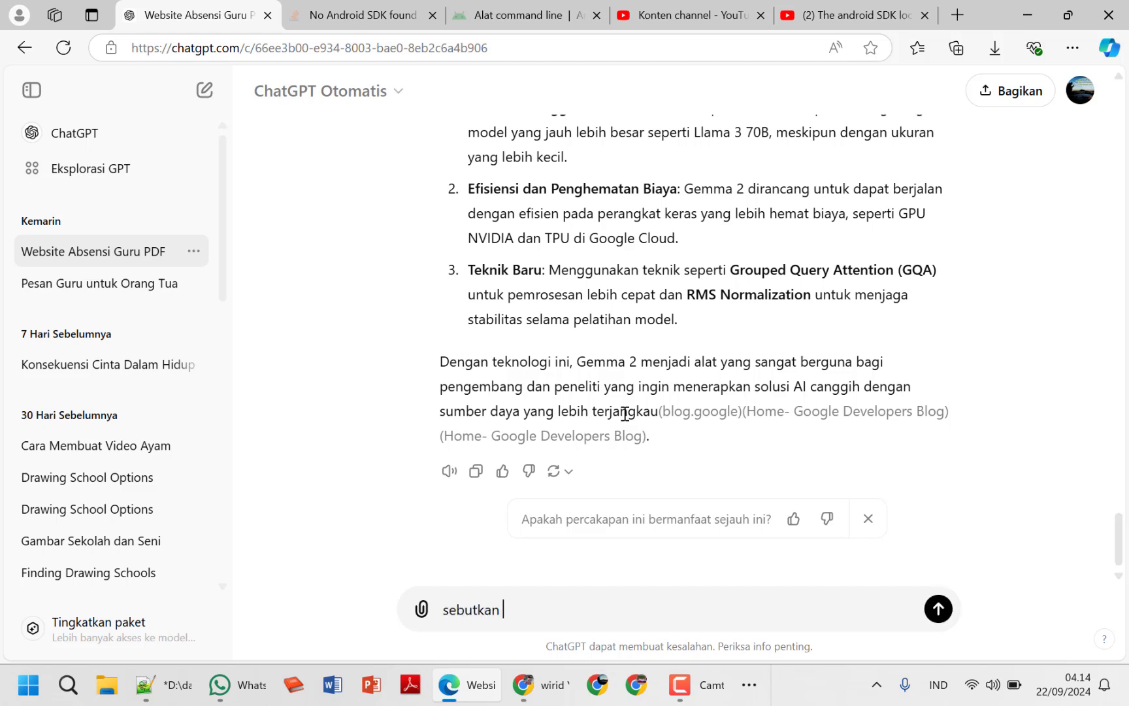
type("contoh pengggun")
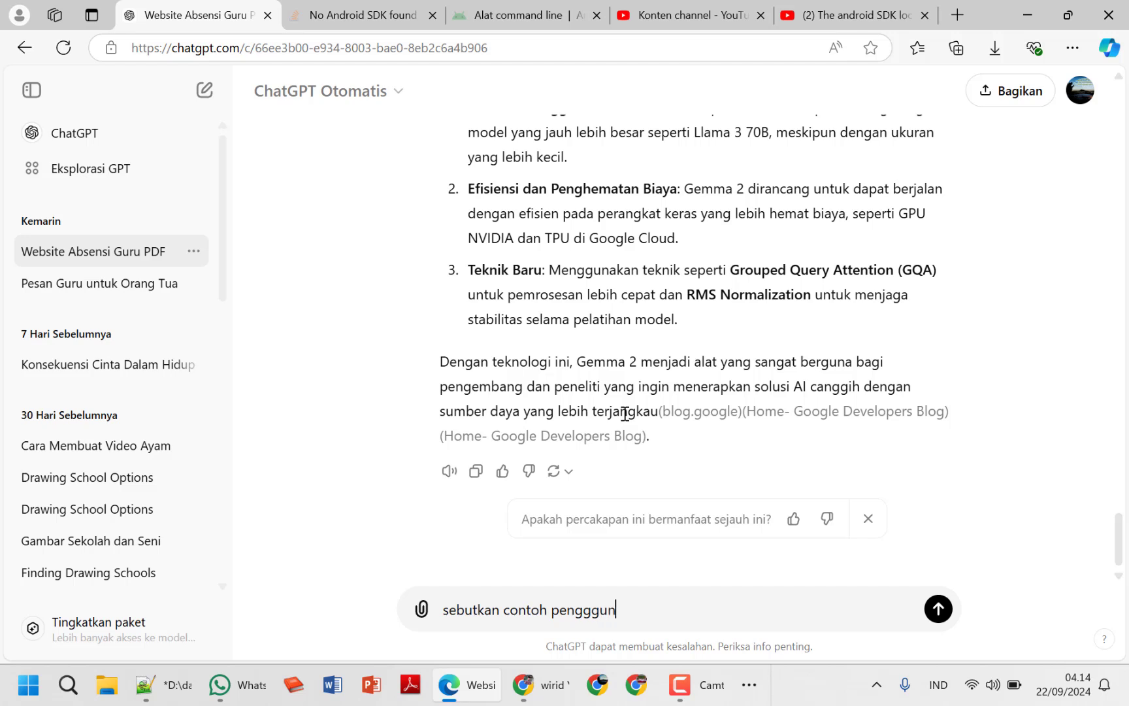
type("aannya")
key("Return")
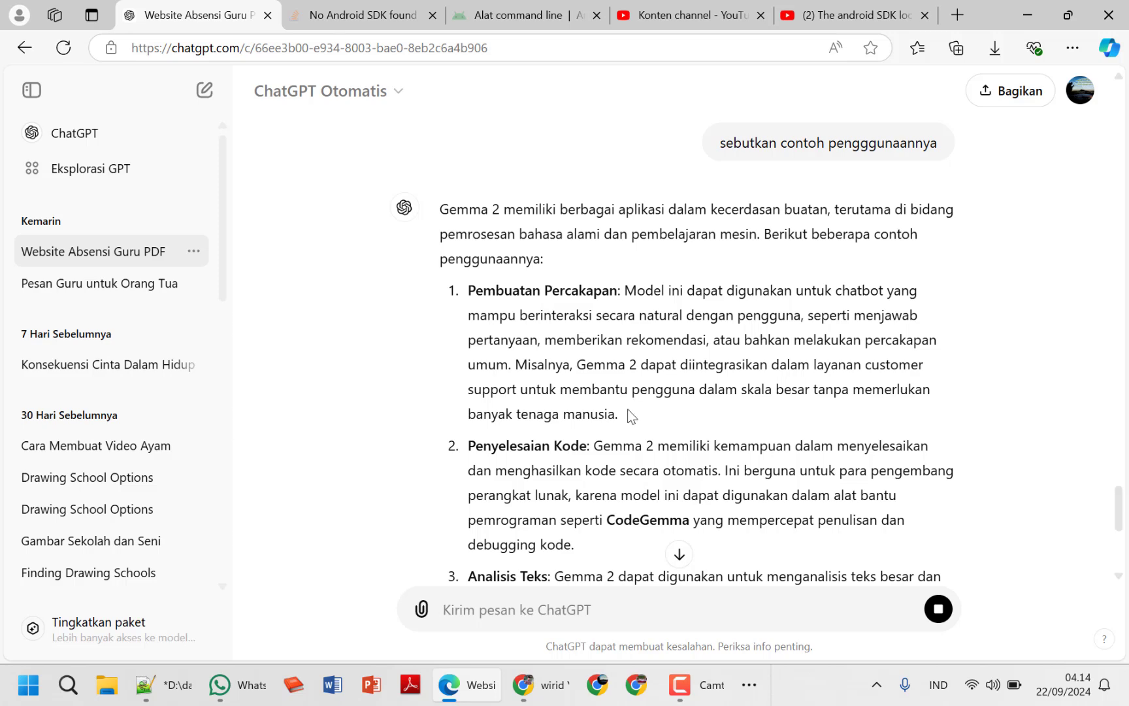
scroll(637, 407, "down", 6)
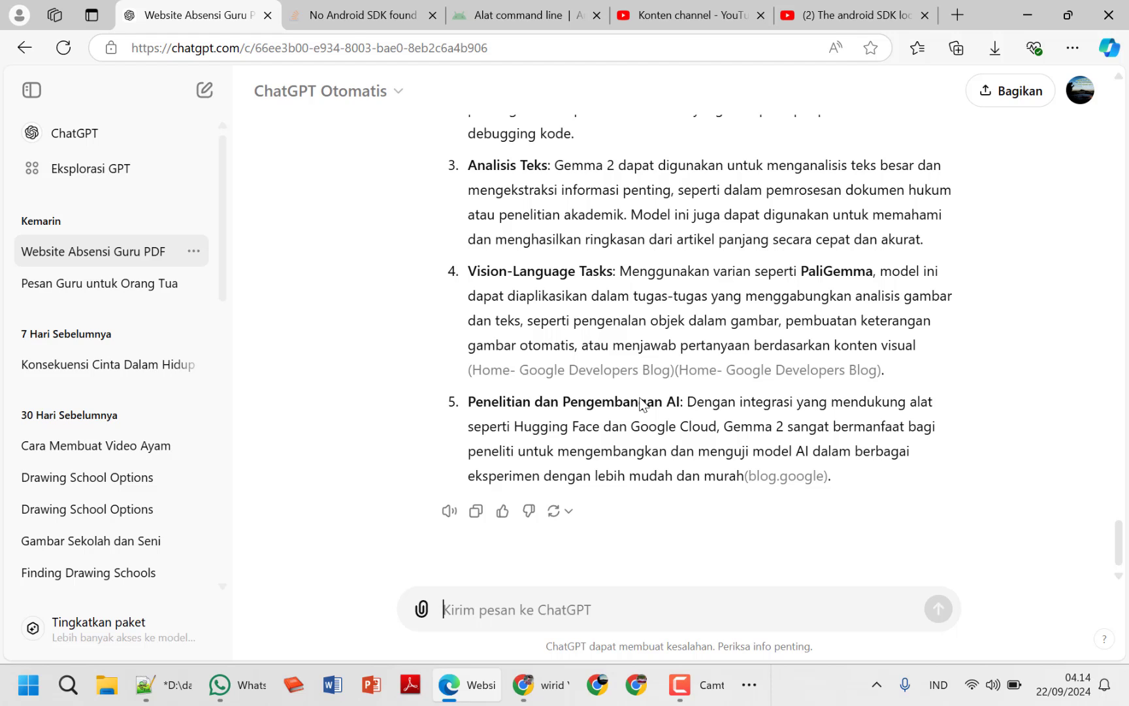
type("sejem")
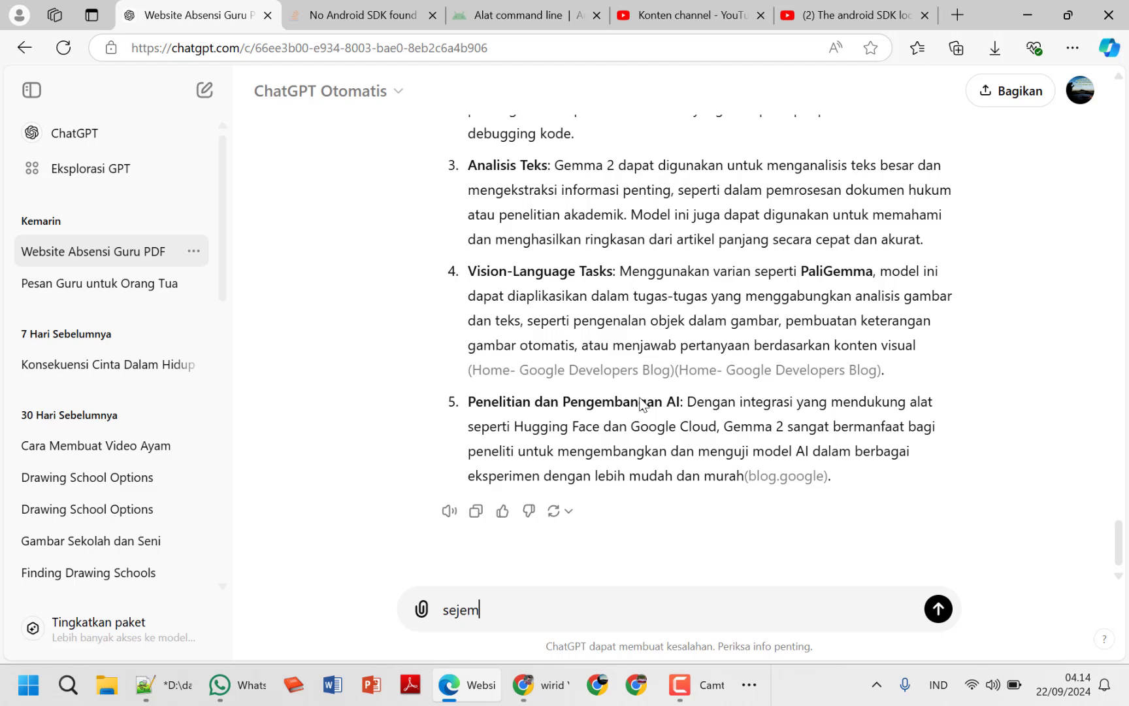
key("BackSpace")
key("BackSpace")
key("BackSpace")
key("BackSpace")
key("BackSpace")
type("a")
key("BackSpace")
- Ask ChatGPT "apakah bisa di instal di pc" and read through the reply about installing Gemma 2
type("apakah ")
type("in")
key("BackSpace")
type("bisa")
key("BackSpace")
type("a di")
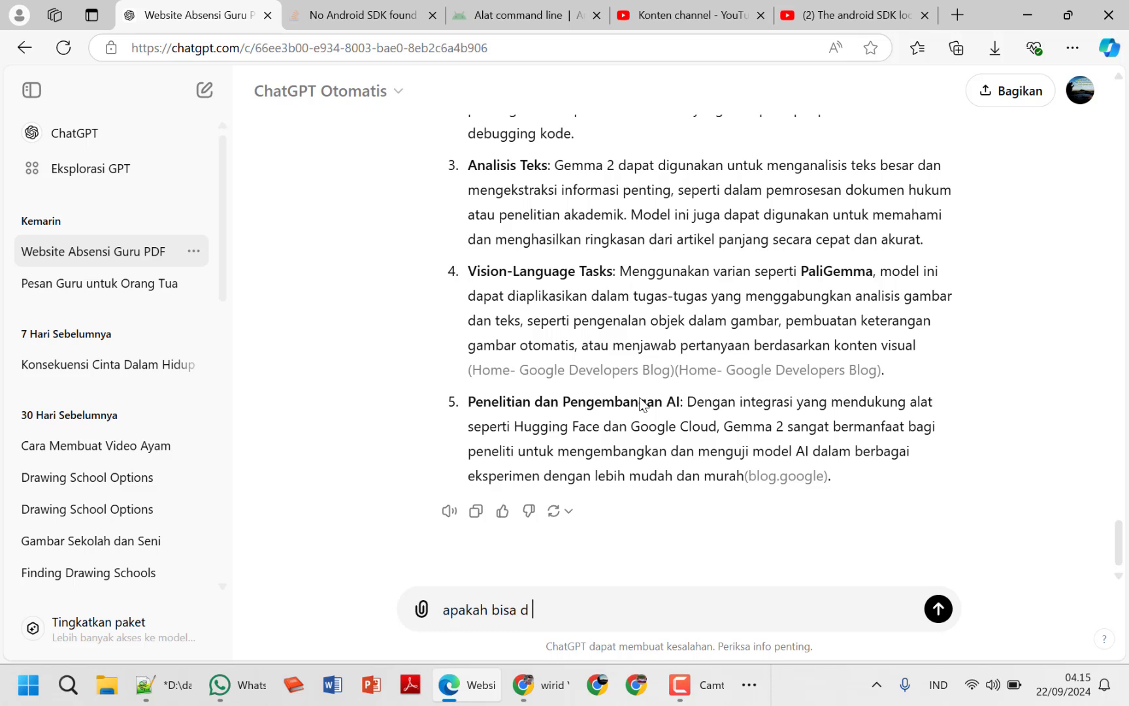
key("BackSpace")
type("i instal di pc")
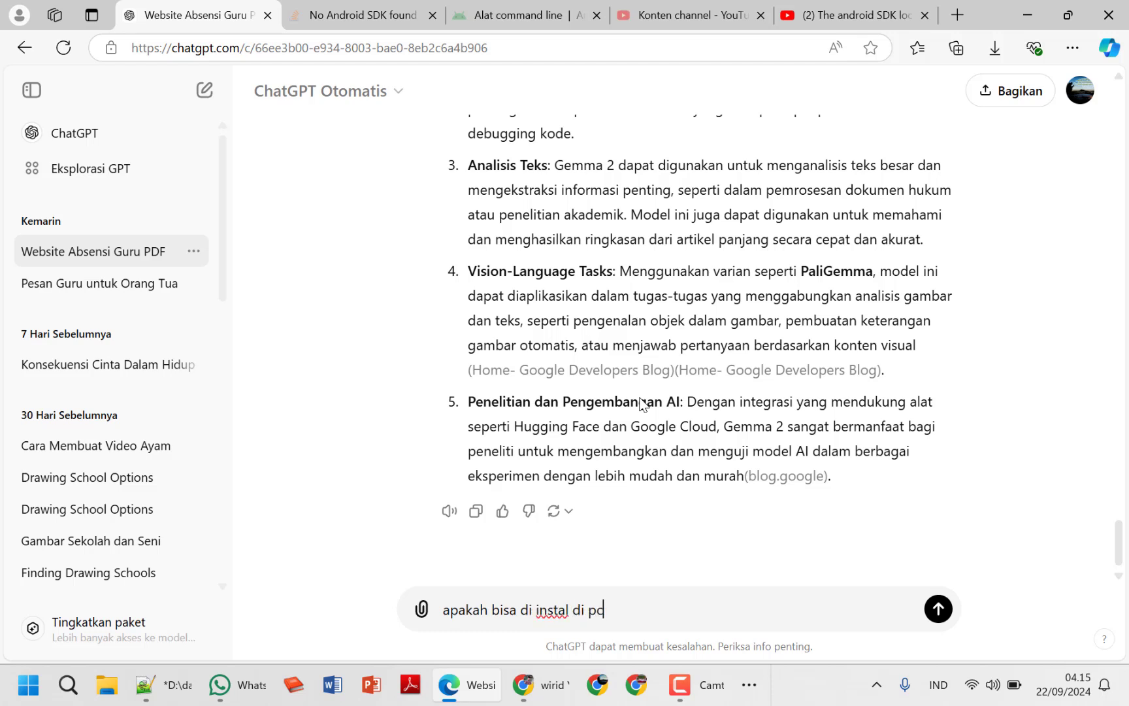
key("Return")
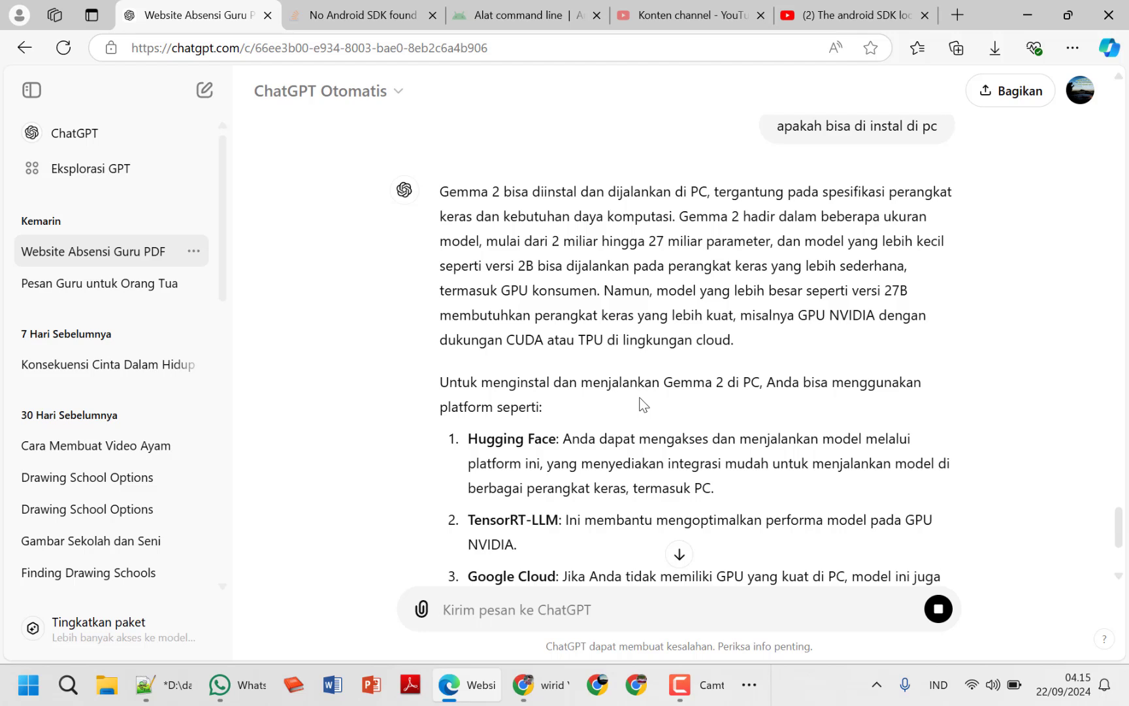
scroll(651, 382, "down", 3)
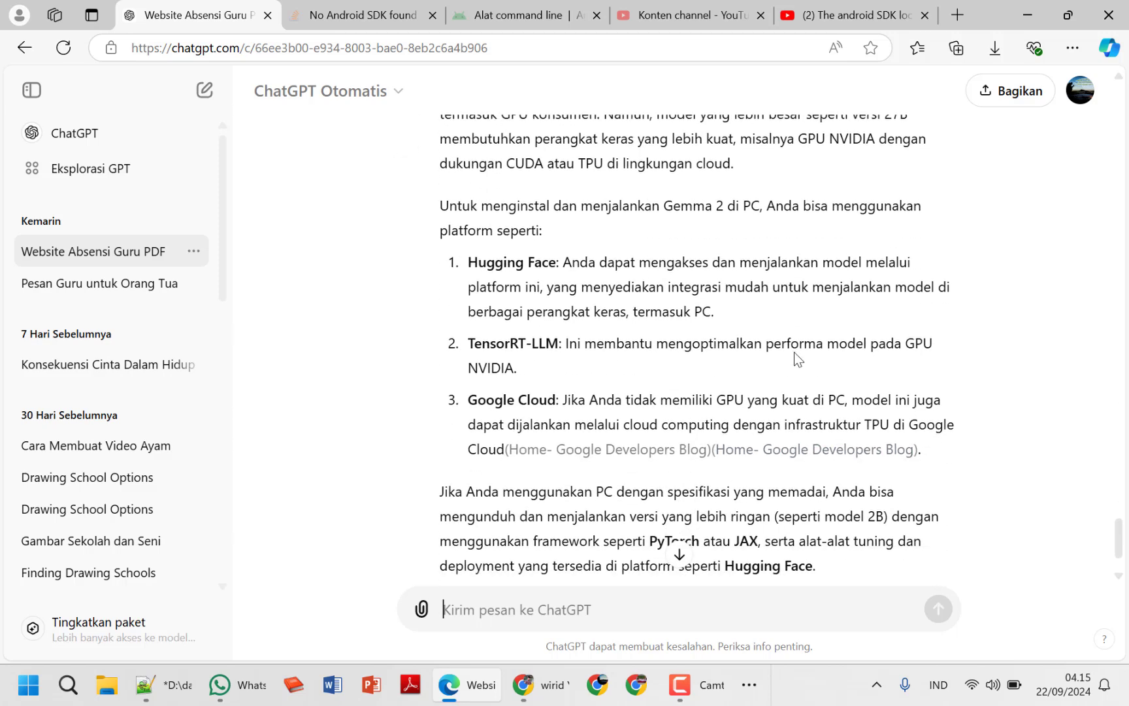
scroll(796, 359, "down", 2)
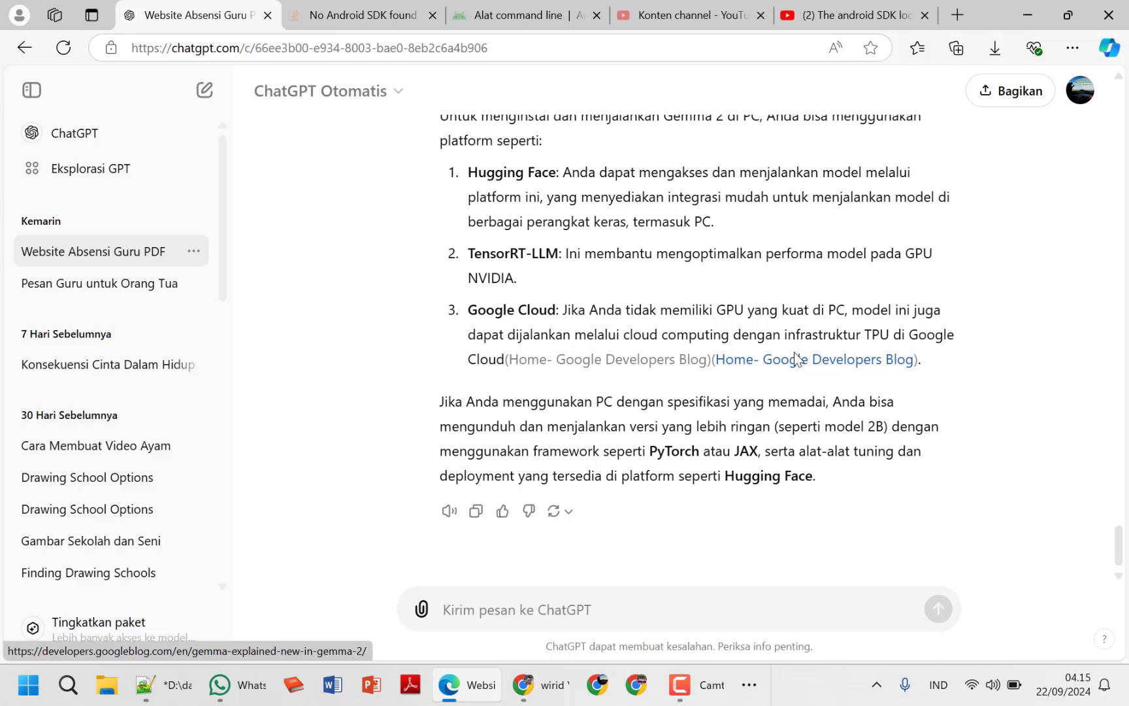
scroll(796, 359, "up", 15)
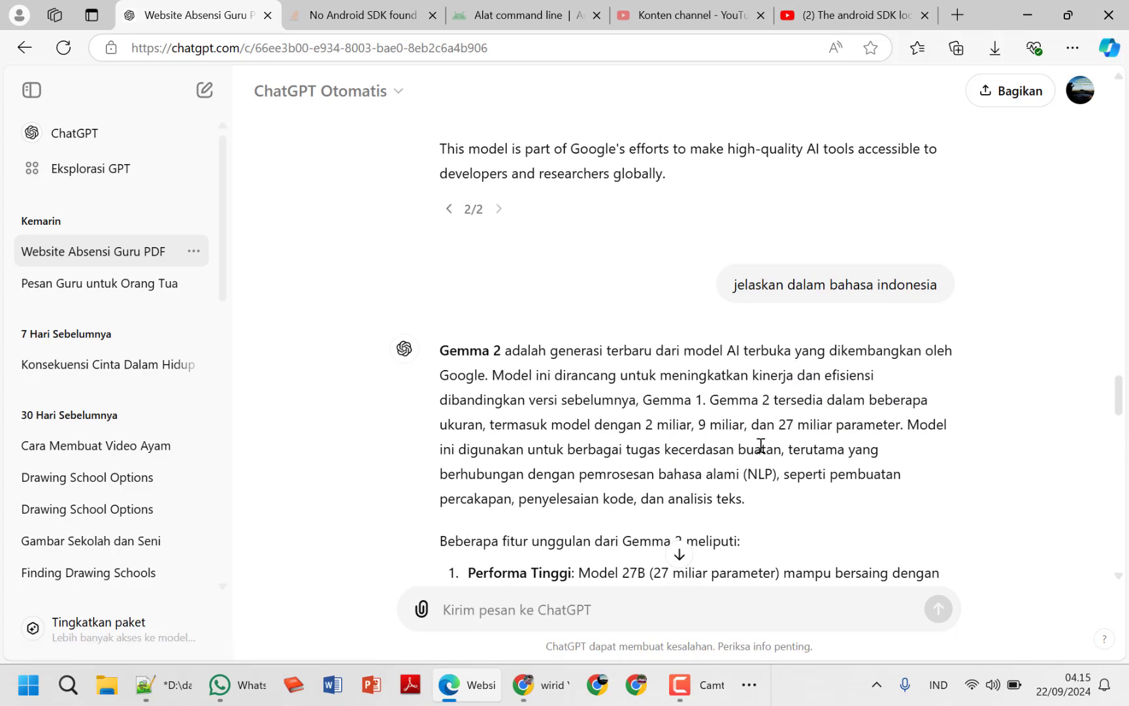
- Switch to Android Studio and complete the Android Emulator hypervisor driver installer
left_click(749, 685)
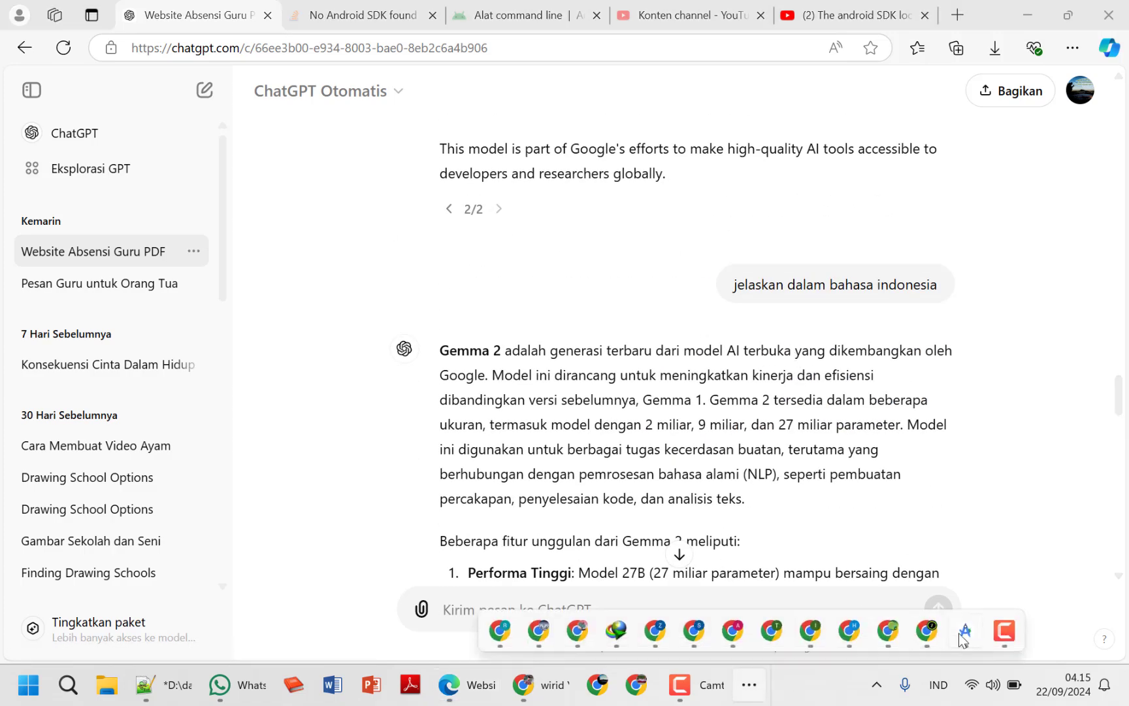
left_click(965, 633)
left_click(839, 632)
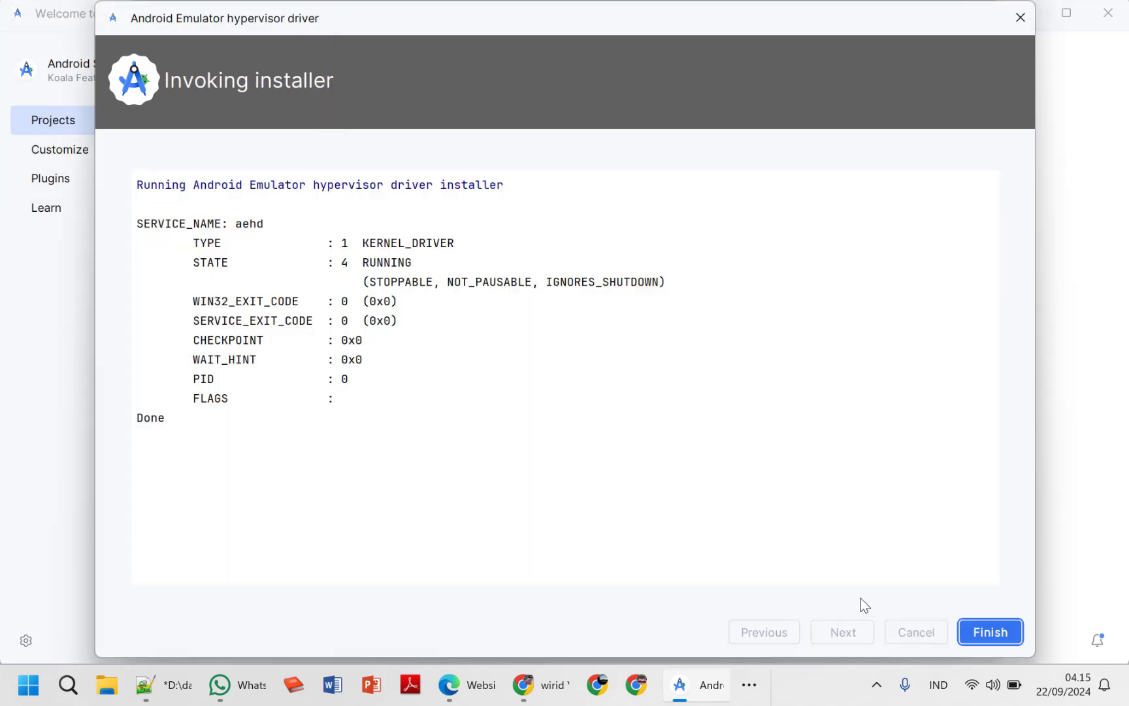
left_click(976, 630)
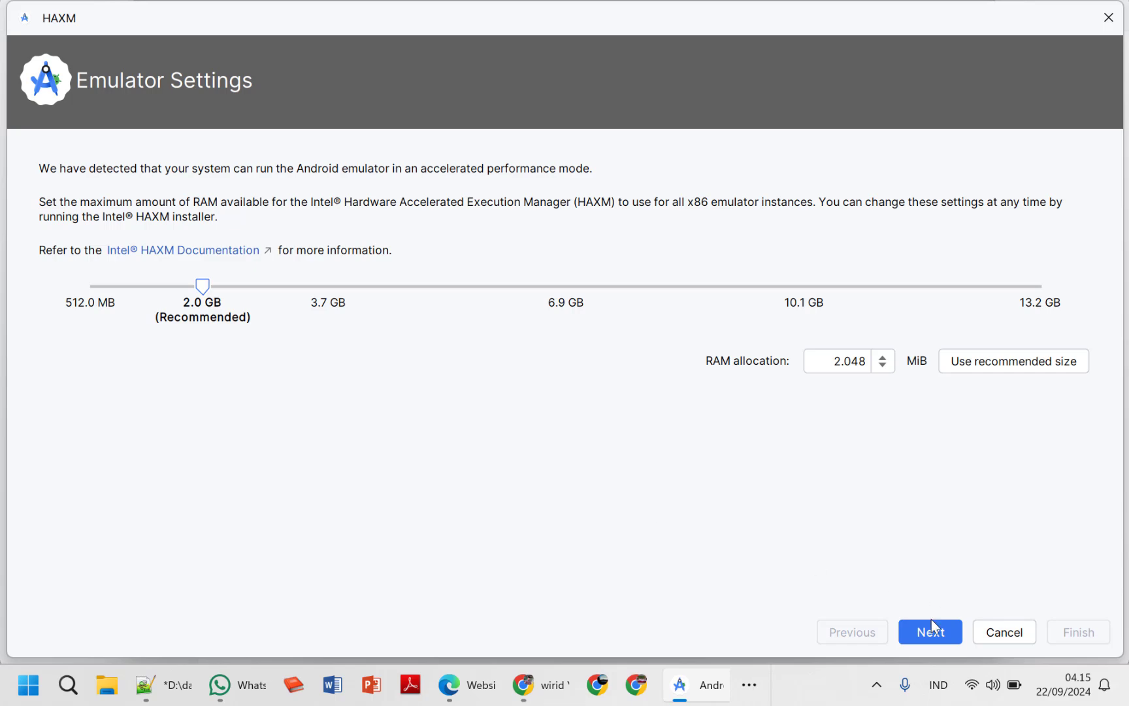
- Try to install HAXM with the recommended 2.0 GB RAM allocation, accepting the intel-android-extra-license, and close the installer
left_click(933, 640)
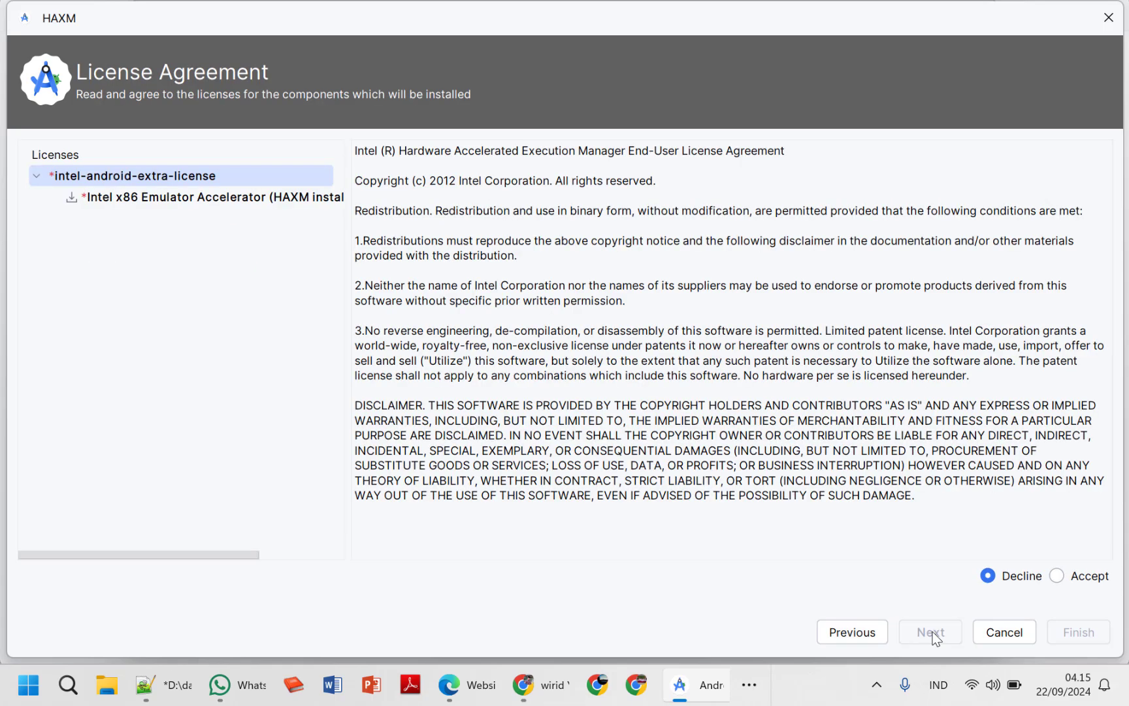
left_click(1056, 577)
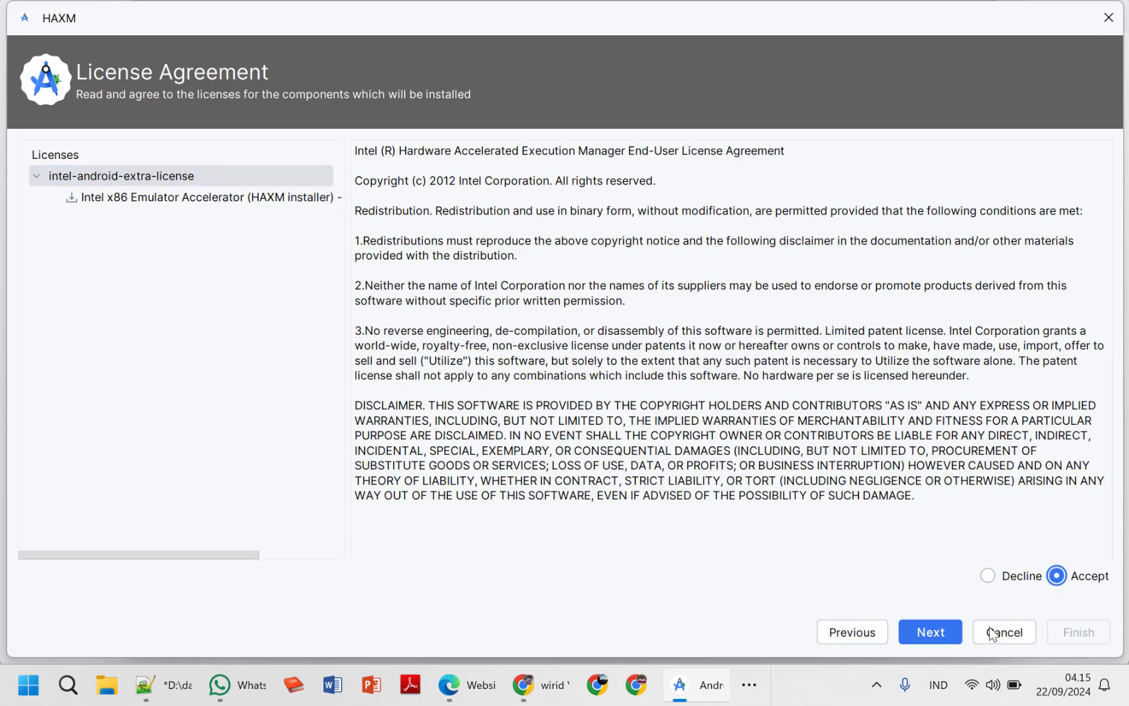
left_click(936, 636)
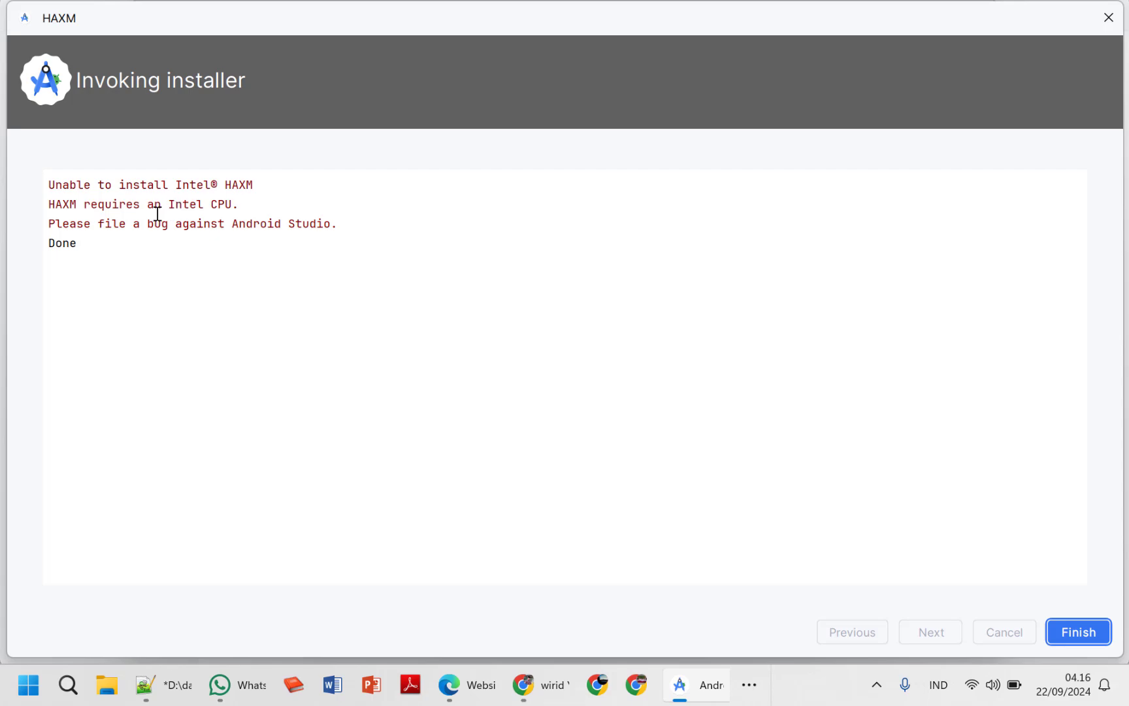
left_click(1075, 633)
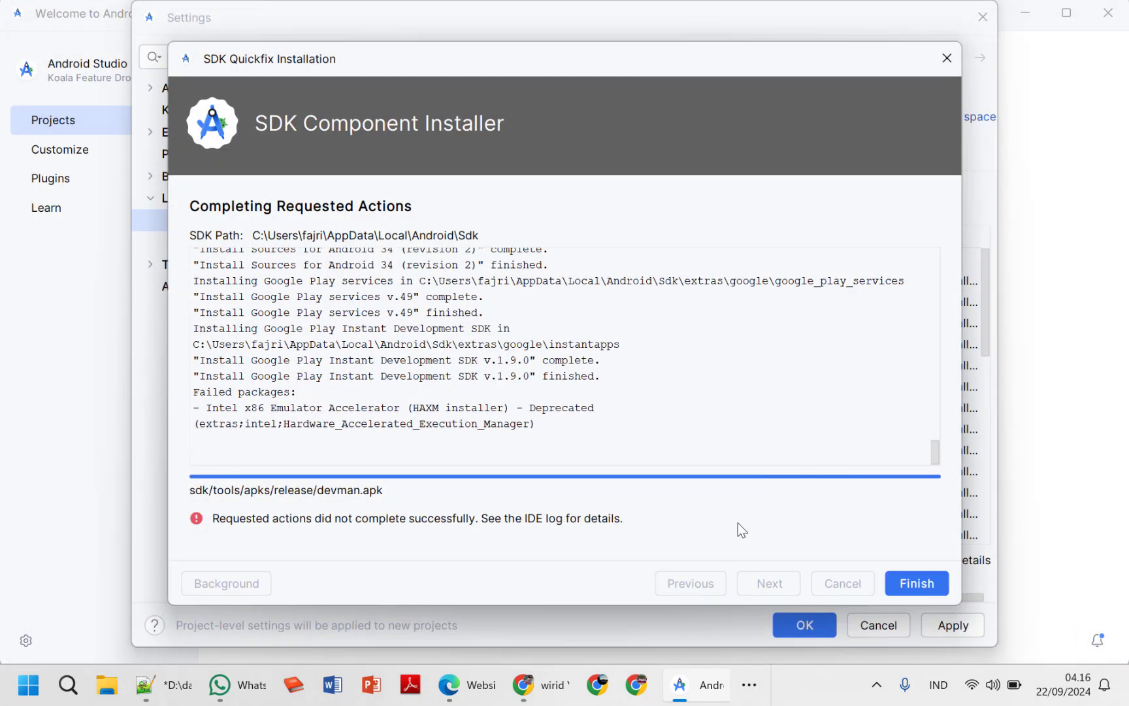
- Finish the SDK component installation, then apply and close the Android SDK settings
left_click(913, 583)
left_click(952, 626)
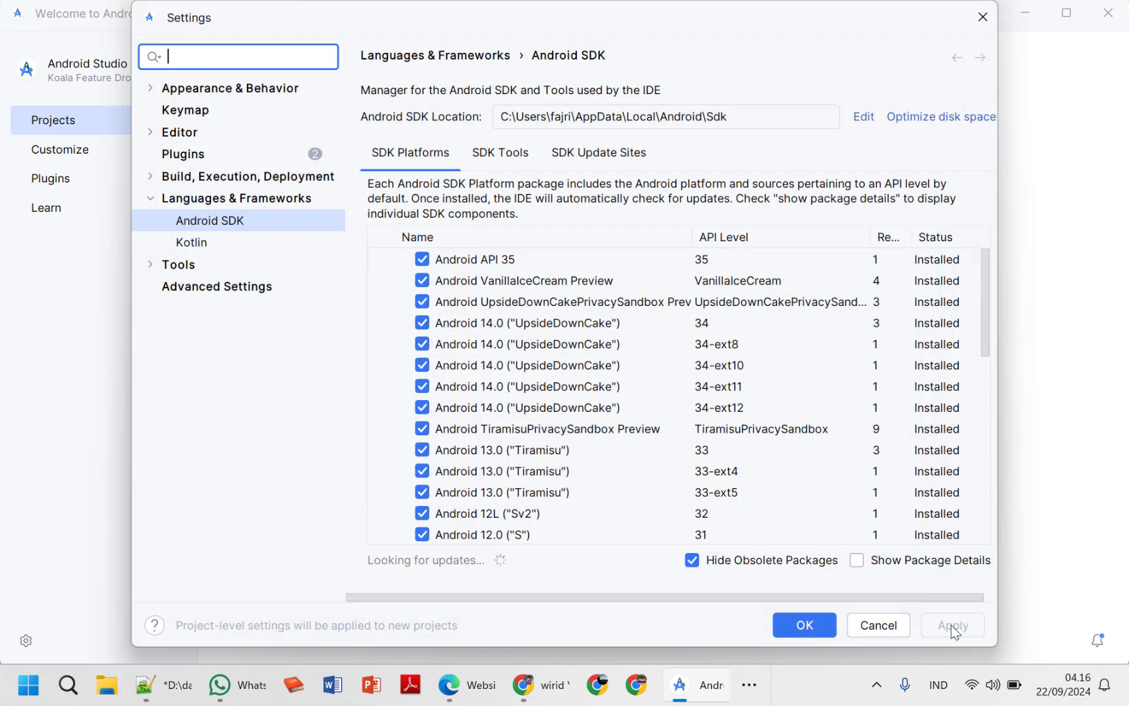
left_click(804, 626)
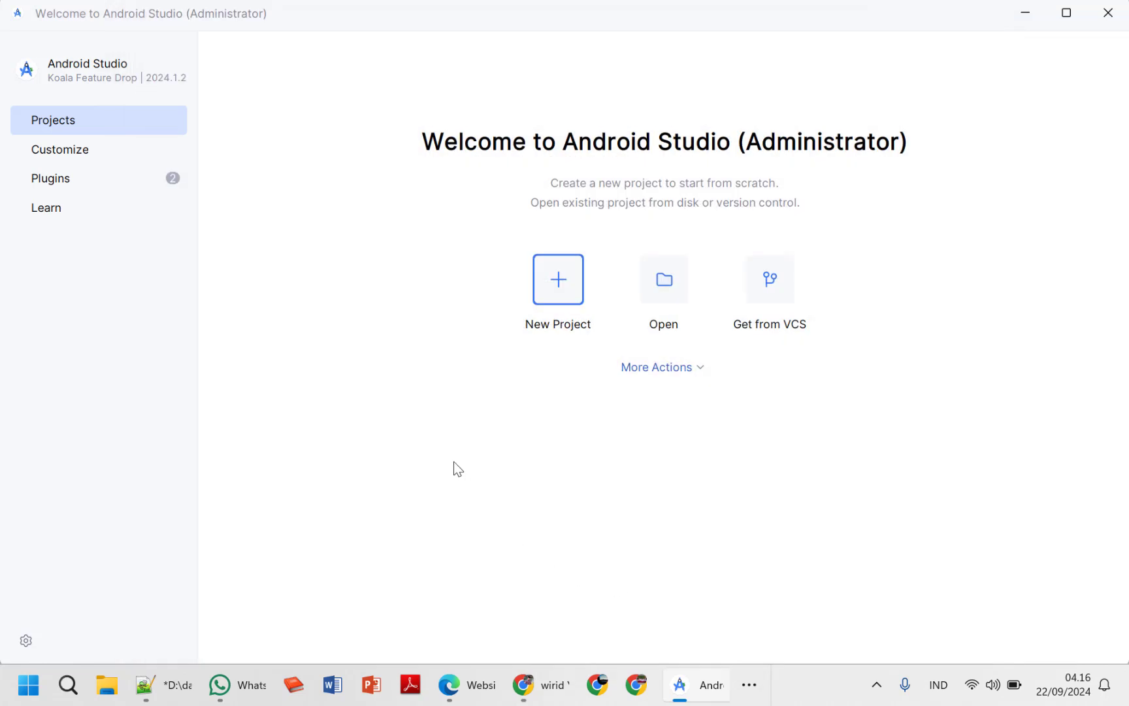
- Create a Basic Views Activity project named My Application with Kotlin and minimum SDK API 24, and allow adb through Windows Firewall
left_click(553, 279)
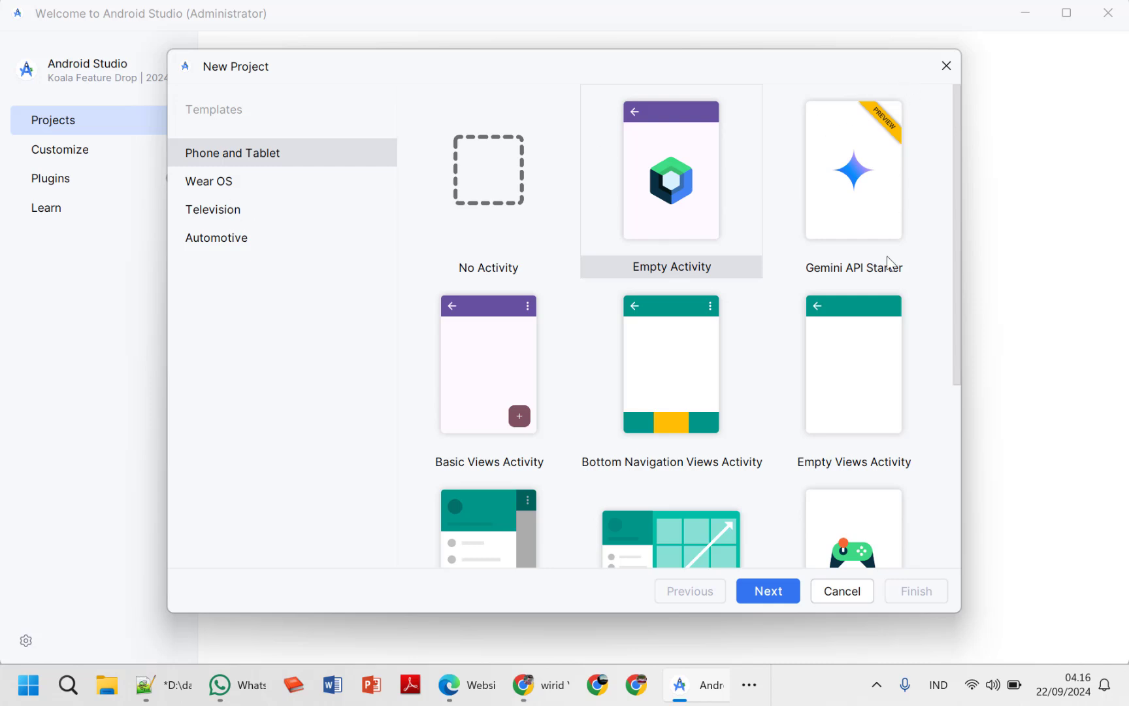
scroll(641, 230, "down", 3)
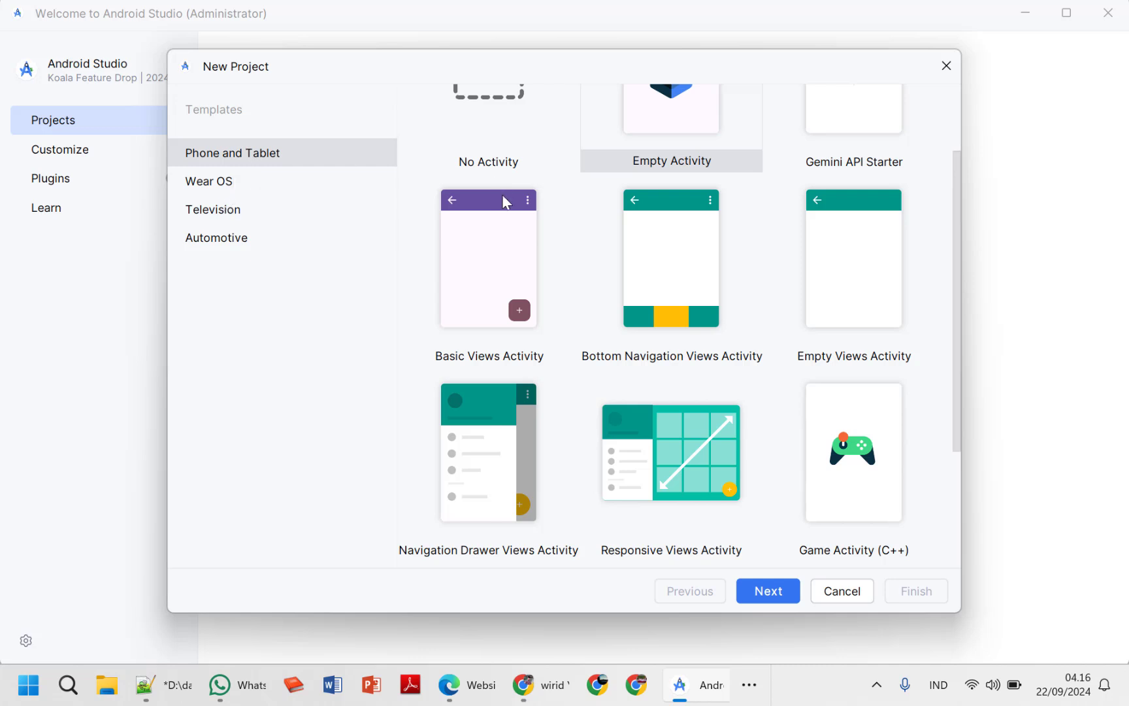
scroll(574, 325, "up", 1)
scroll(571, 321, "up", 3)
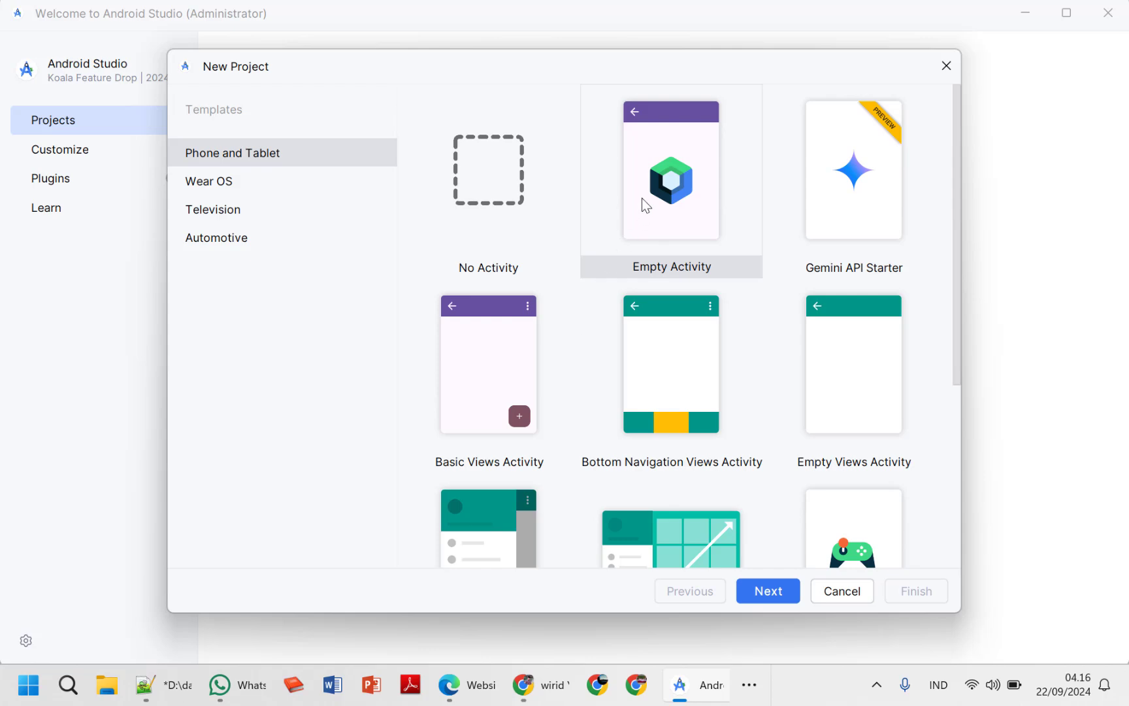
left_click(483, 373)
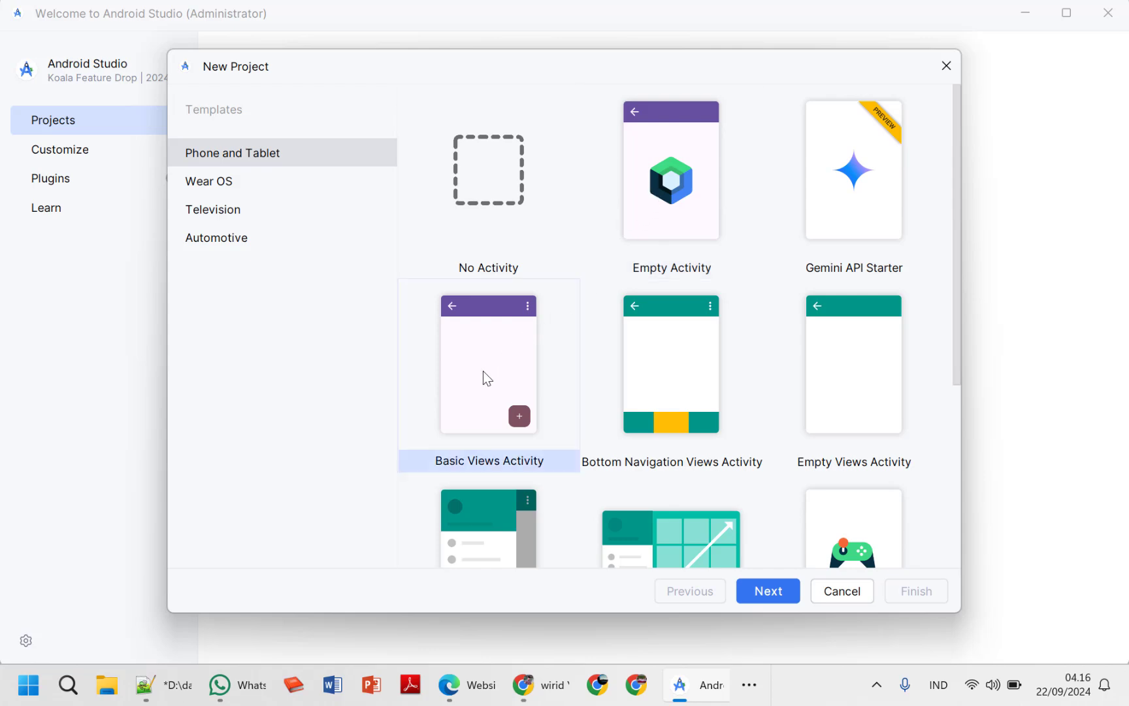
left_click(769, 592)
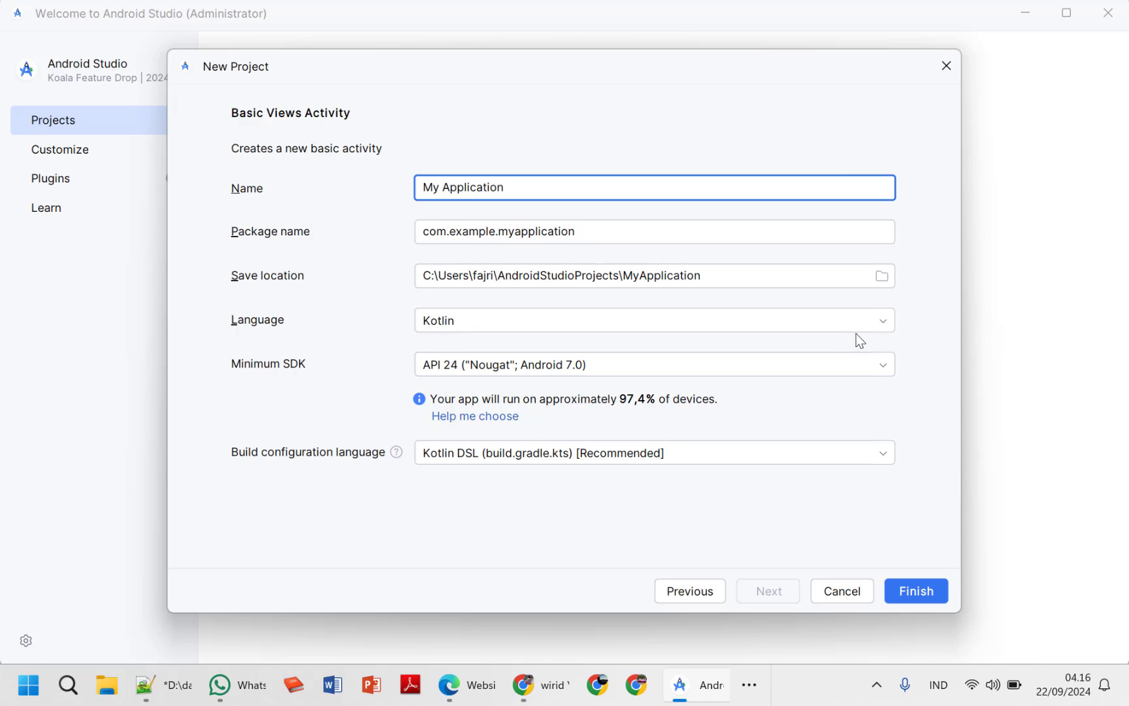
left_click(912, 592)
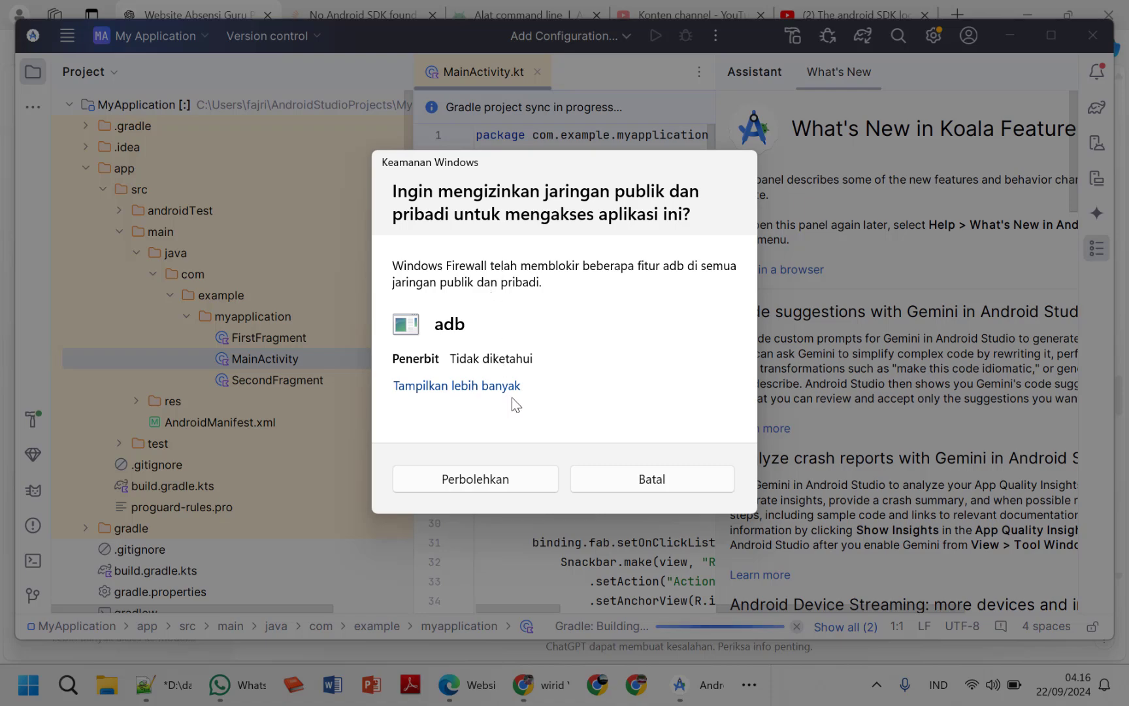
left_click(507, 478)
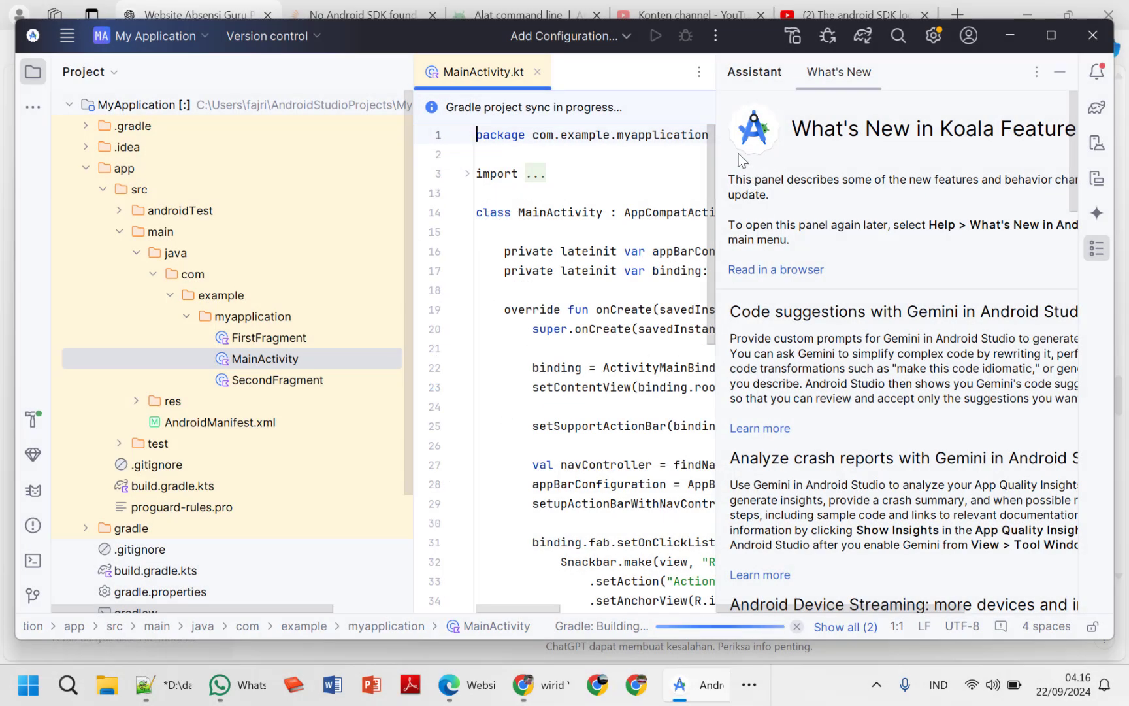
- Narrow the project tree to widen the MainActivity.kt editor, and decline storing the HTTP proxy settings in the global gradle.properties file
left_click_drag(413, 215, 262, 214)
scroll(475, 332, "down", 6)
scroll(474, 331, "down", 7)
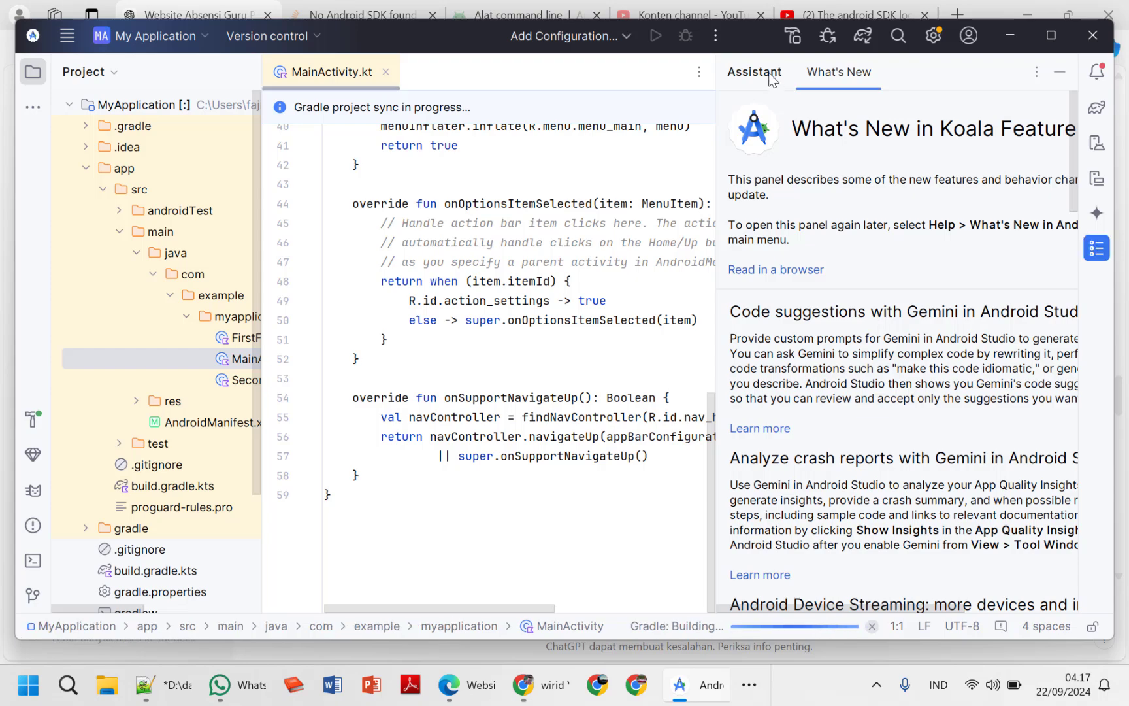
scroll(861, 424, "down", 3)
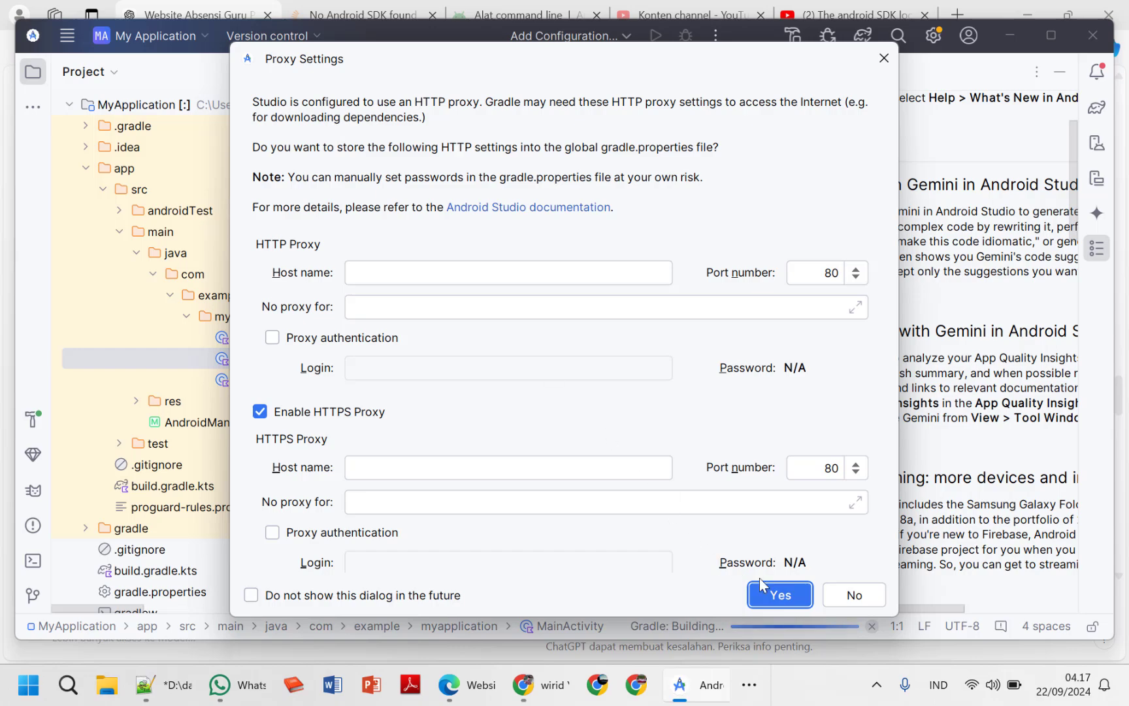
left_click(846, 595)
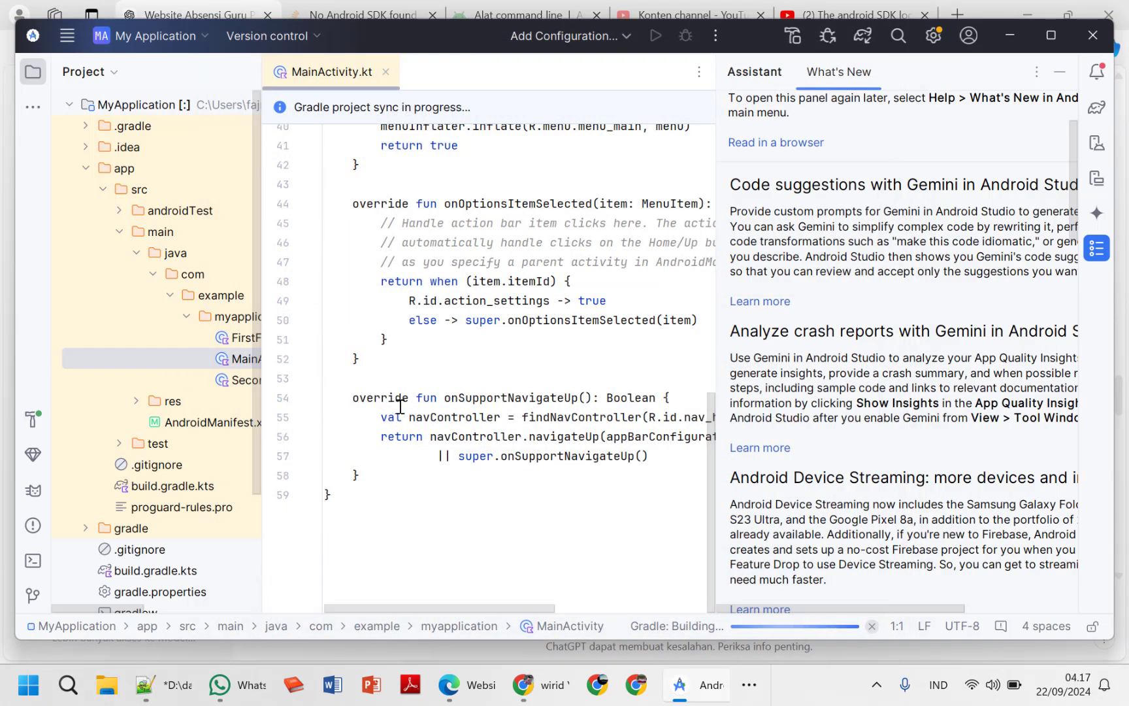
- Review the MainActivity.kt code up to its beginning and look through the project's files
scroll(447, 380, "up", 1)
left_click(446, 380)
scroll(447, 380, "up", 6)
scroll(447, 380, "up", 4)
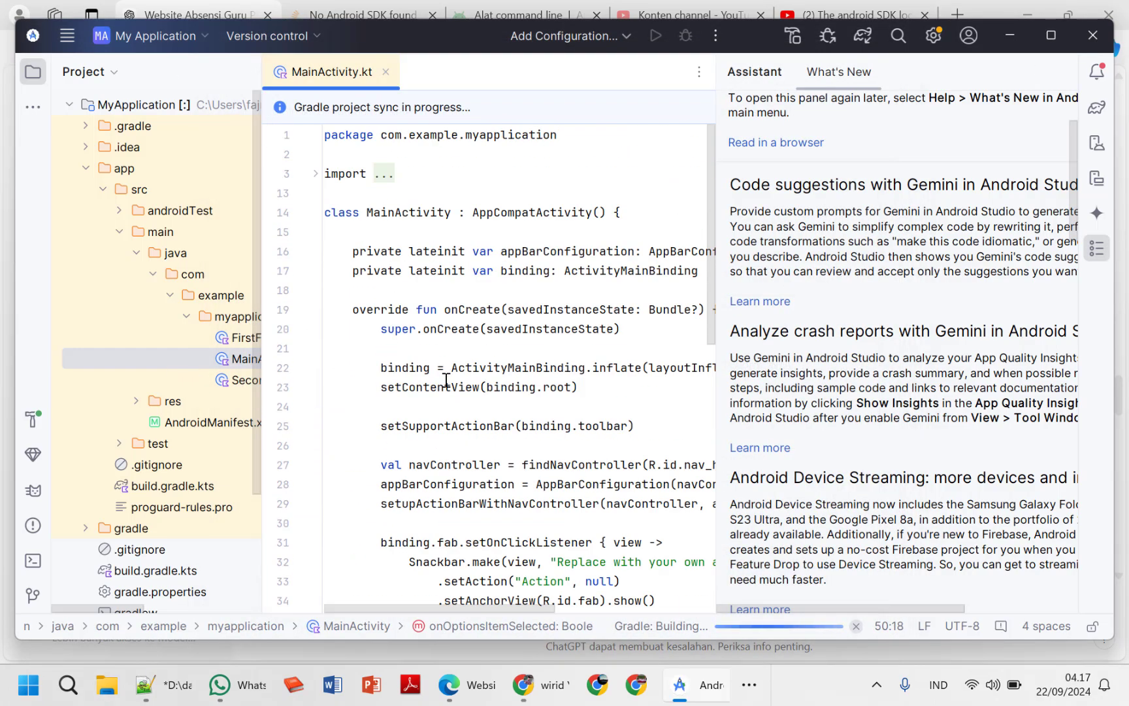
scroll(167, 364, "down", 3)
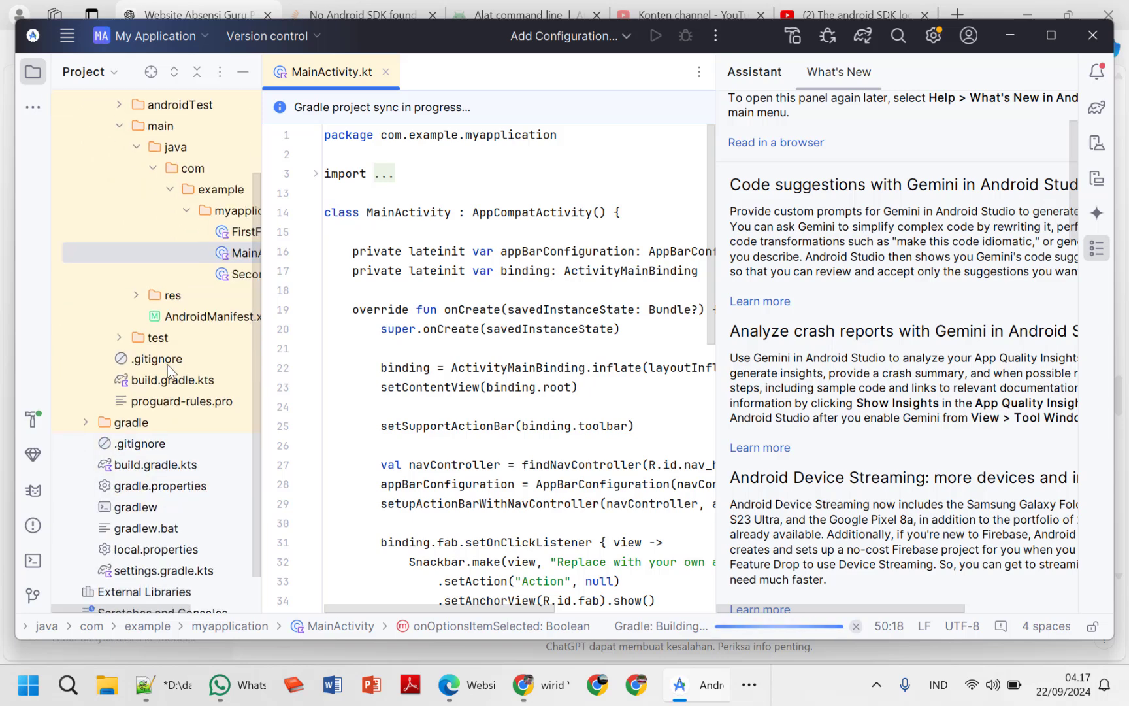
scroll(168, 364, "up", 3)
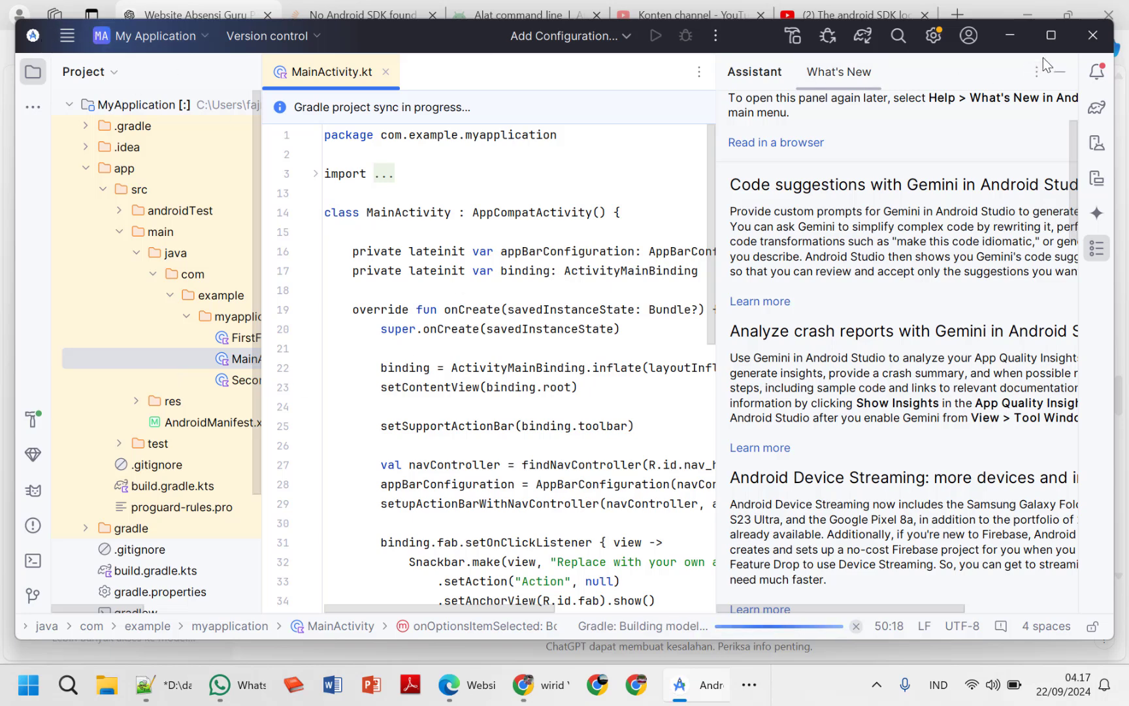
- Exit Android Studio, terminating the running 'MyApplication import' process and choosing not to be asked again
left_click(1093, 35)
left_click(588, 370)
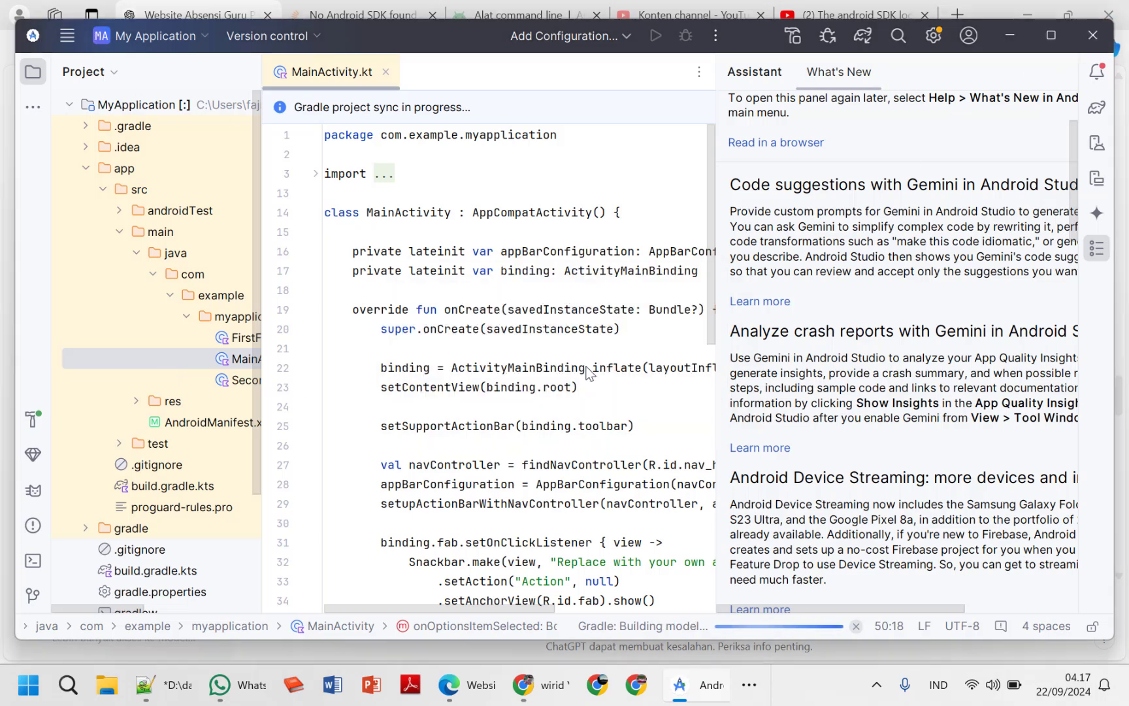
left_click(482, 356)
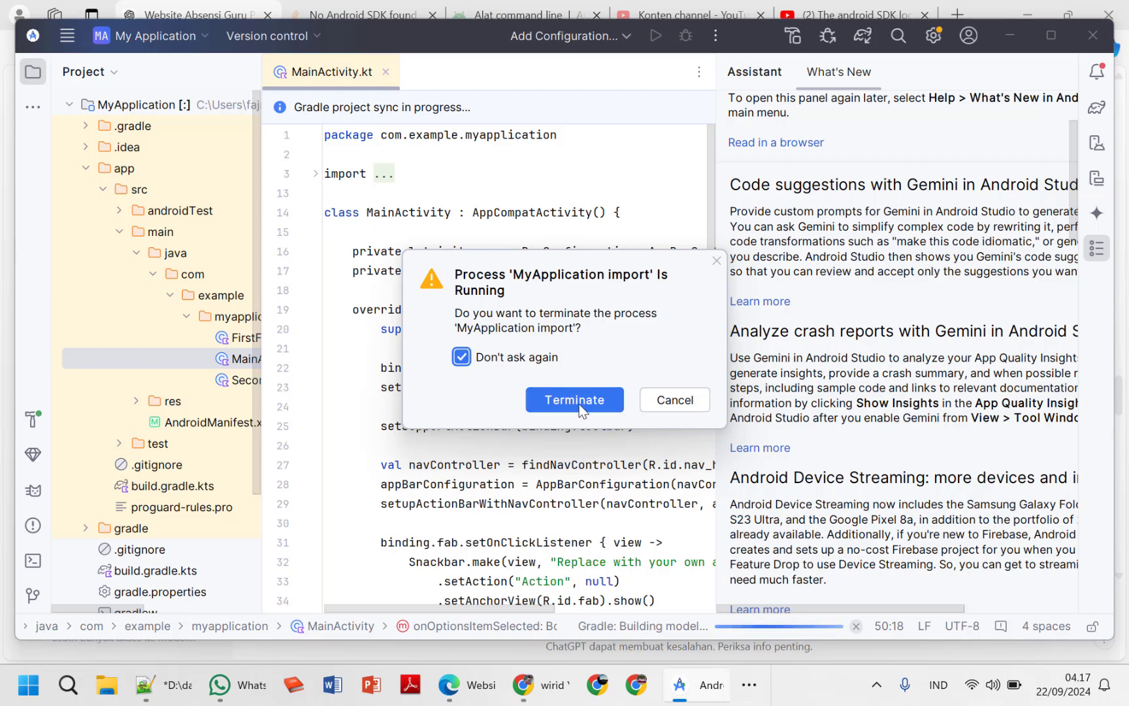
left_click(585, 400)
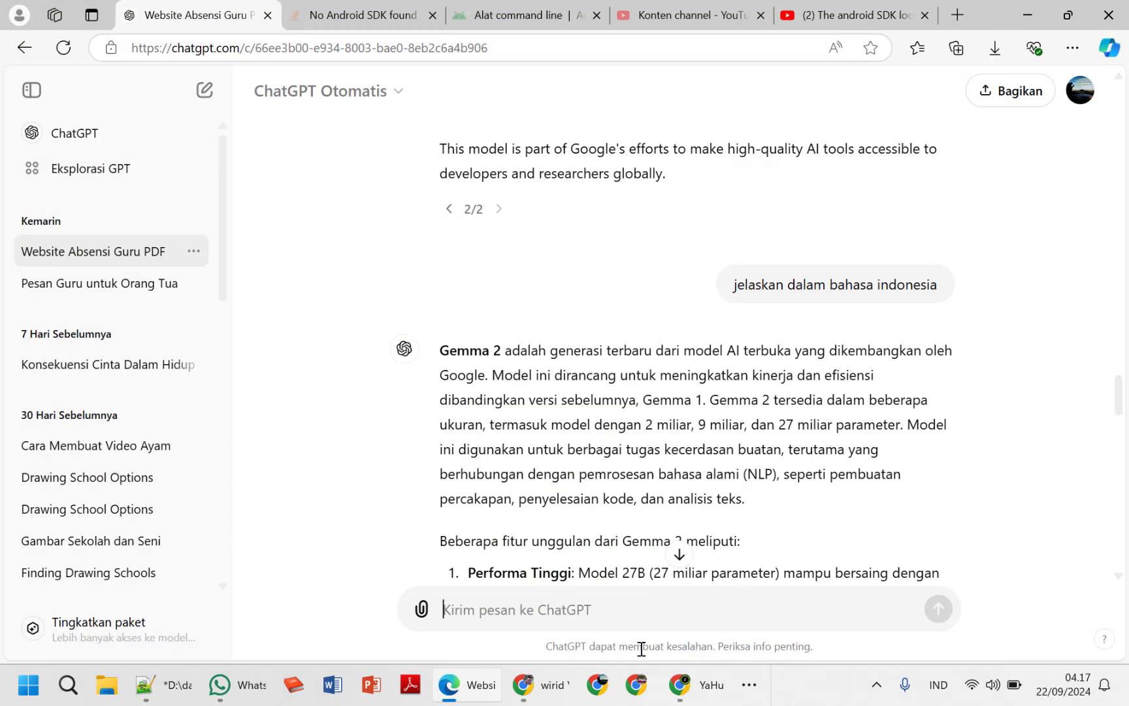
- Relaunch Android Studio from the list of installed apps and agree to store the HTTP proxy settings in the global gradle.properties file
left_click(28, 685)
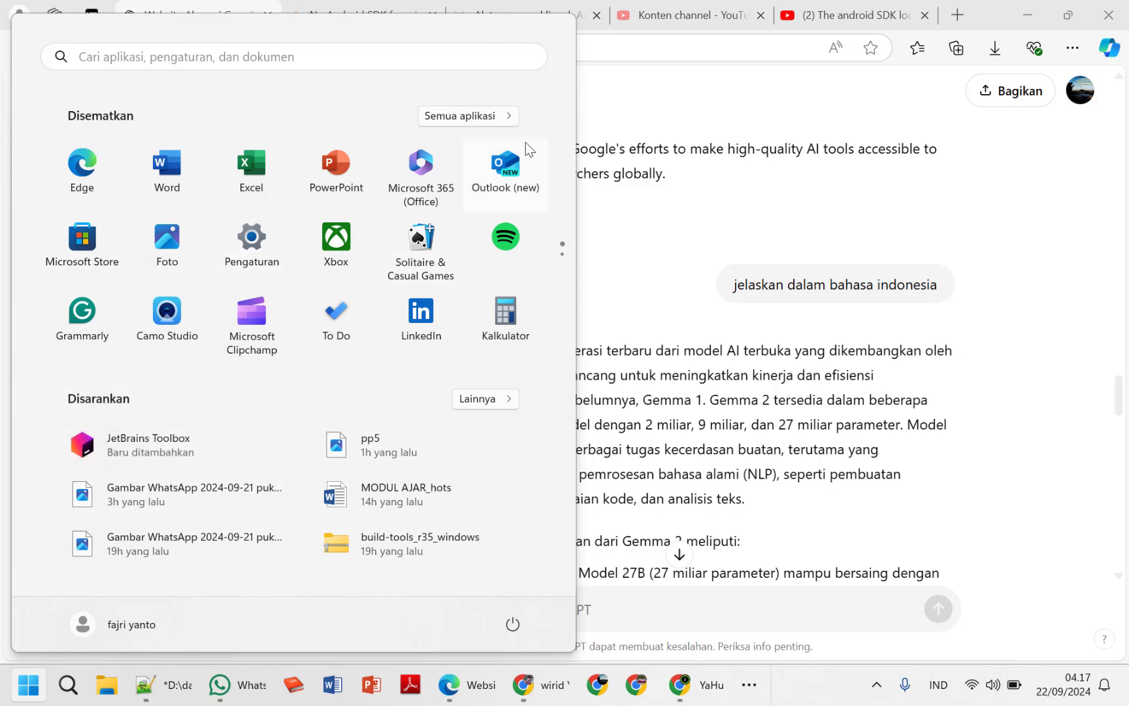
left_click(486, 116)
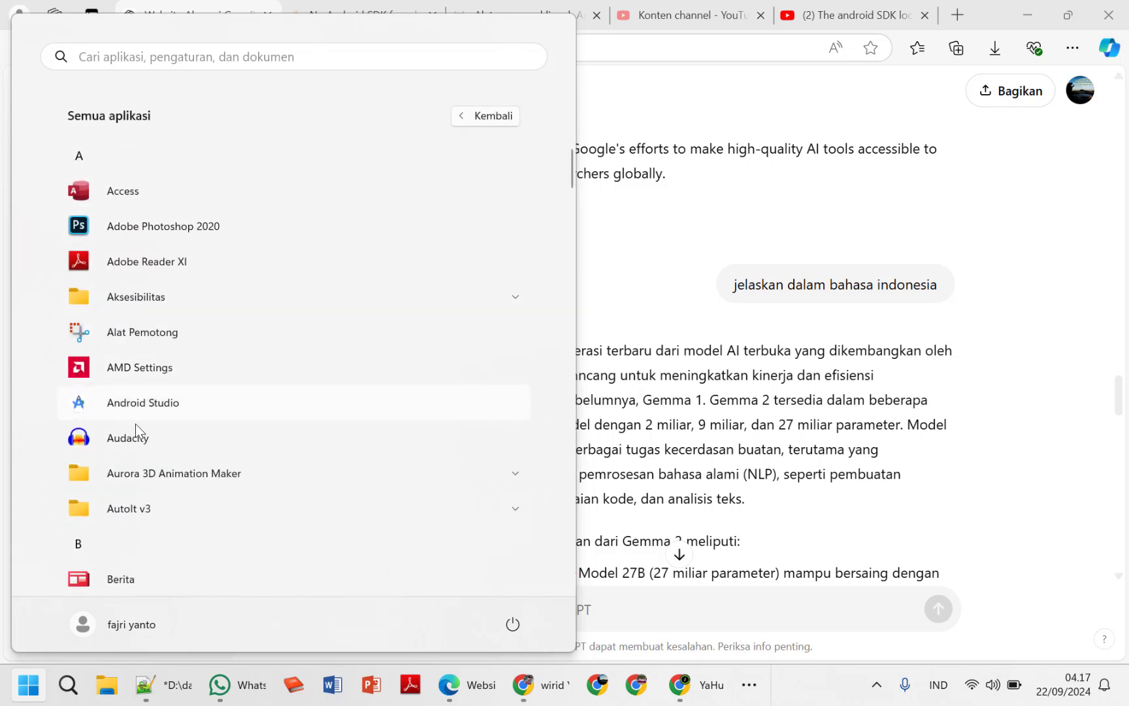
left_click(144, 404)
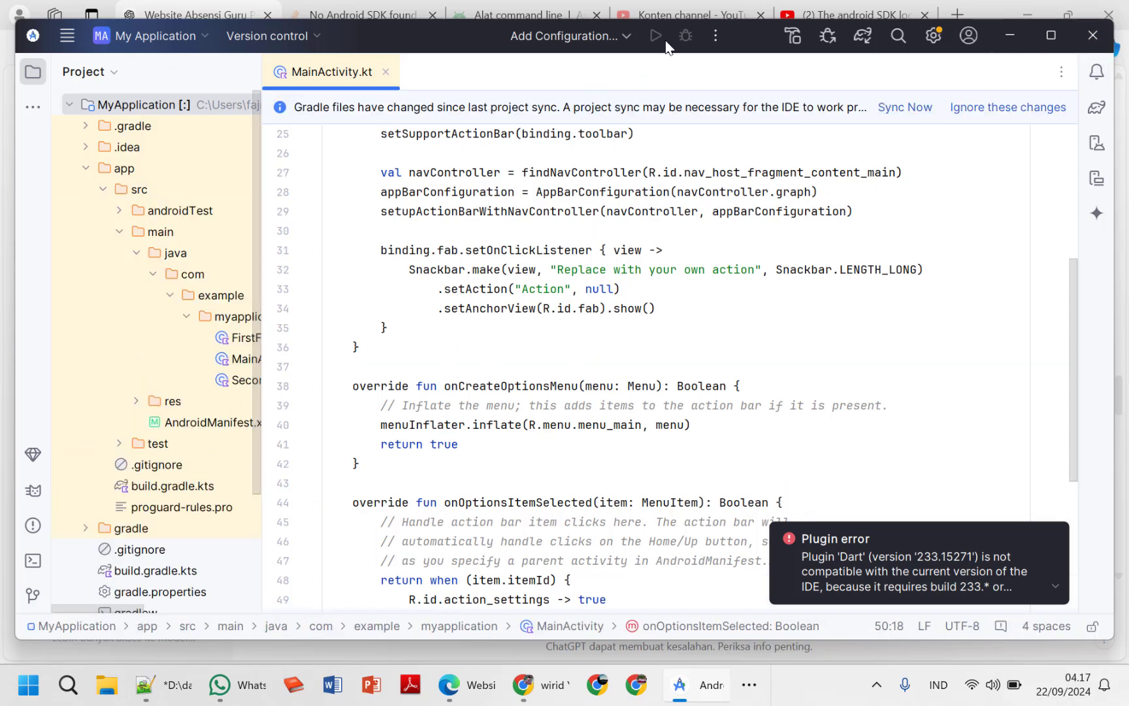
left_click(113, 73)
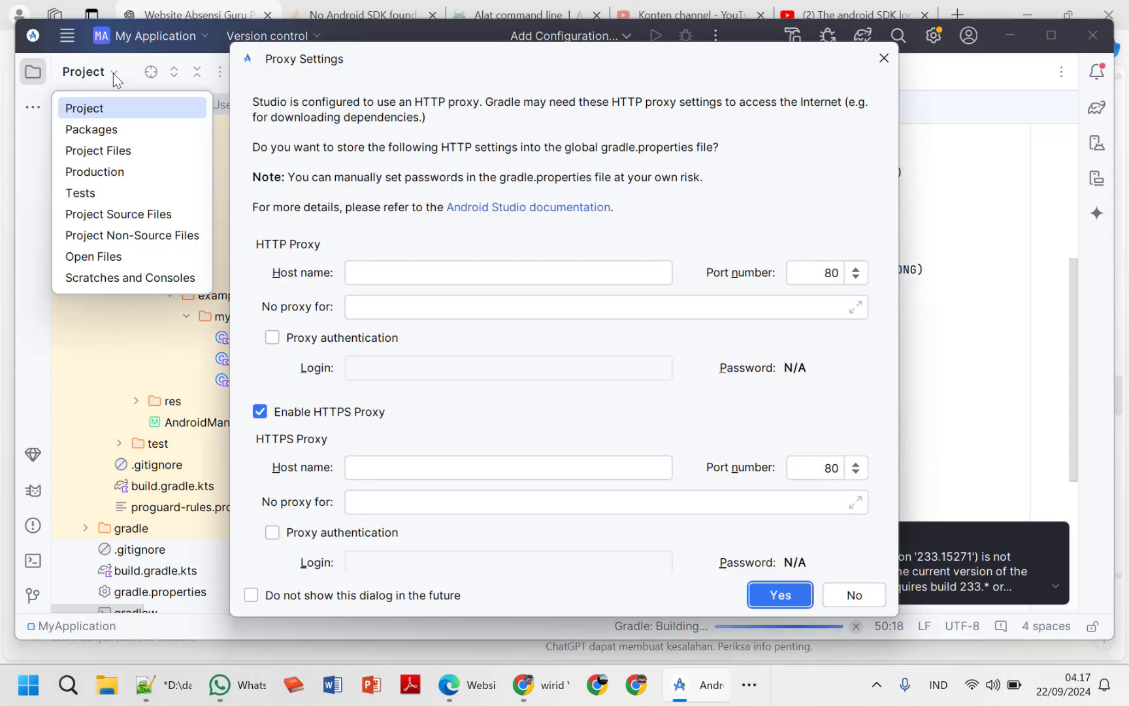
left_click(781, 592)
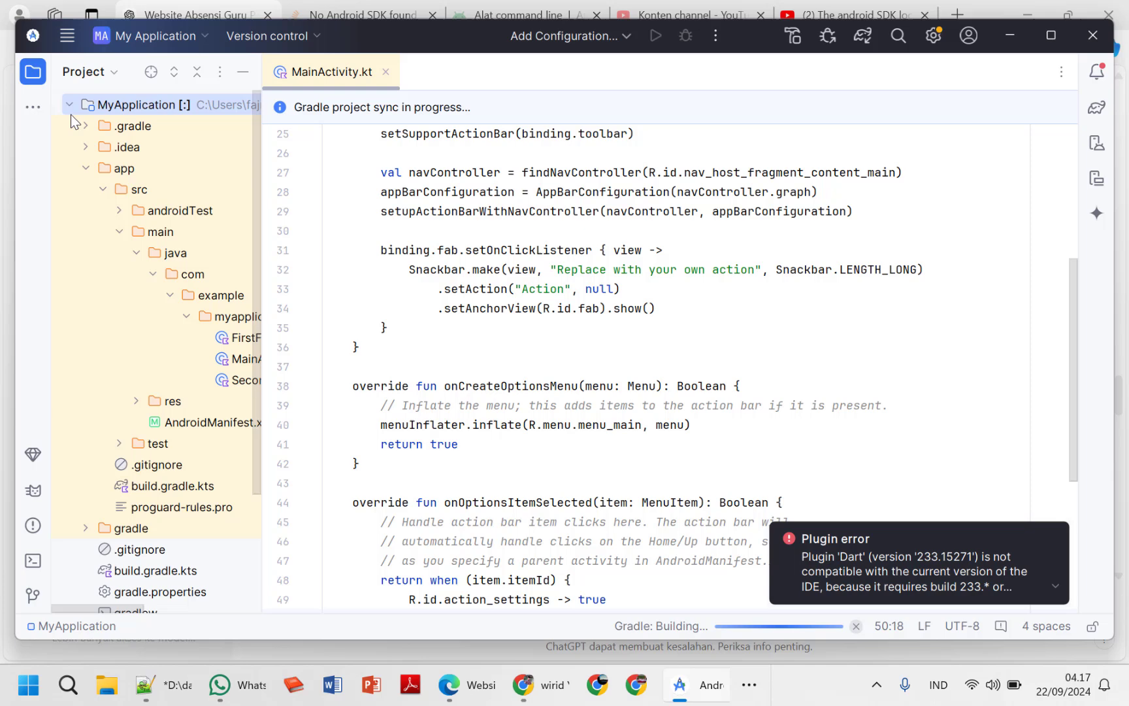
- Check the available project tree views, and exit Android Studio while stopping its background tasks
left_click(98, 77)
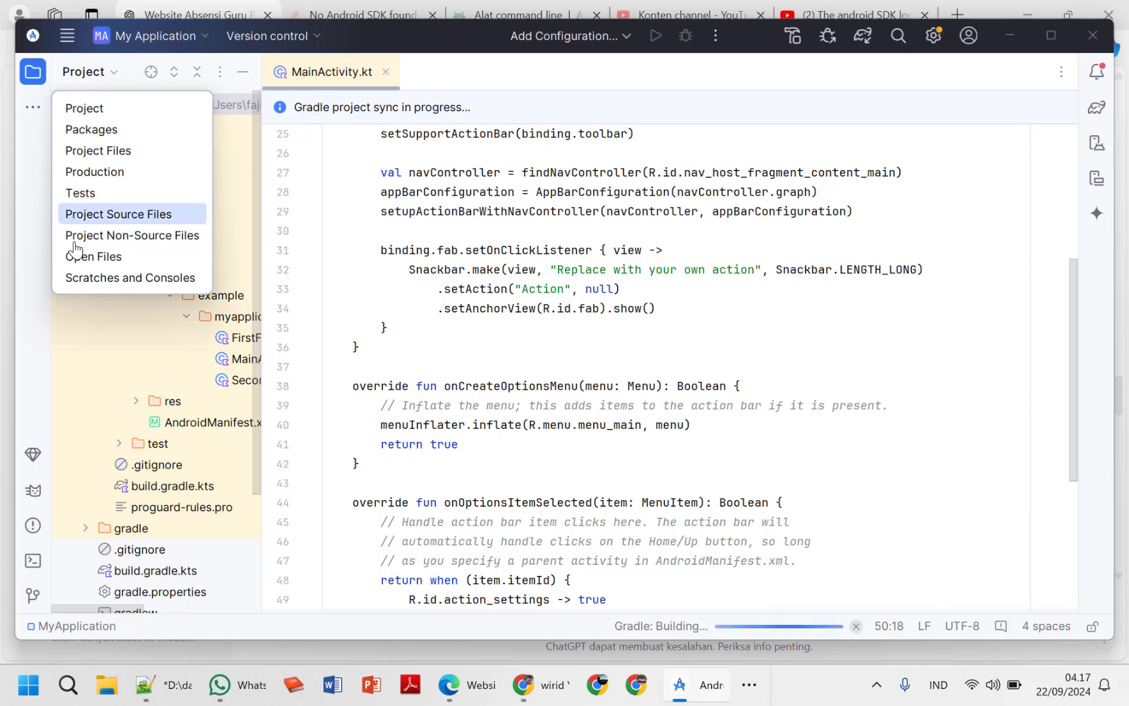
left_click(1093, 36)
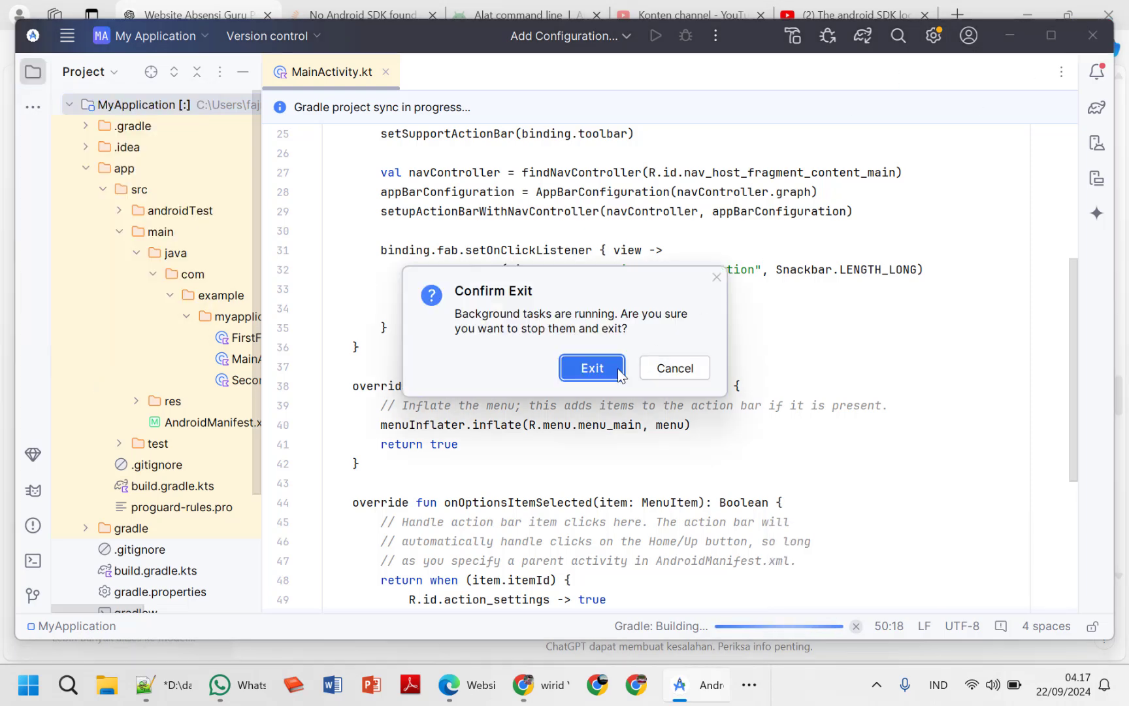
left_click(581, 377)
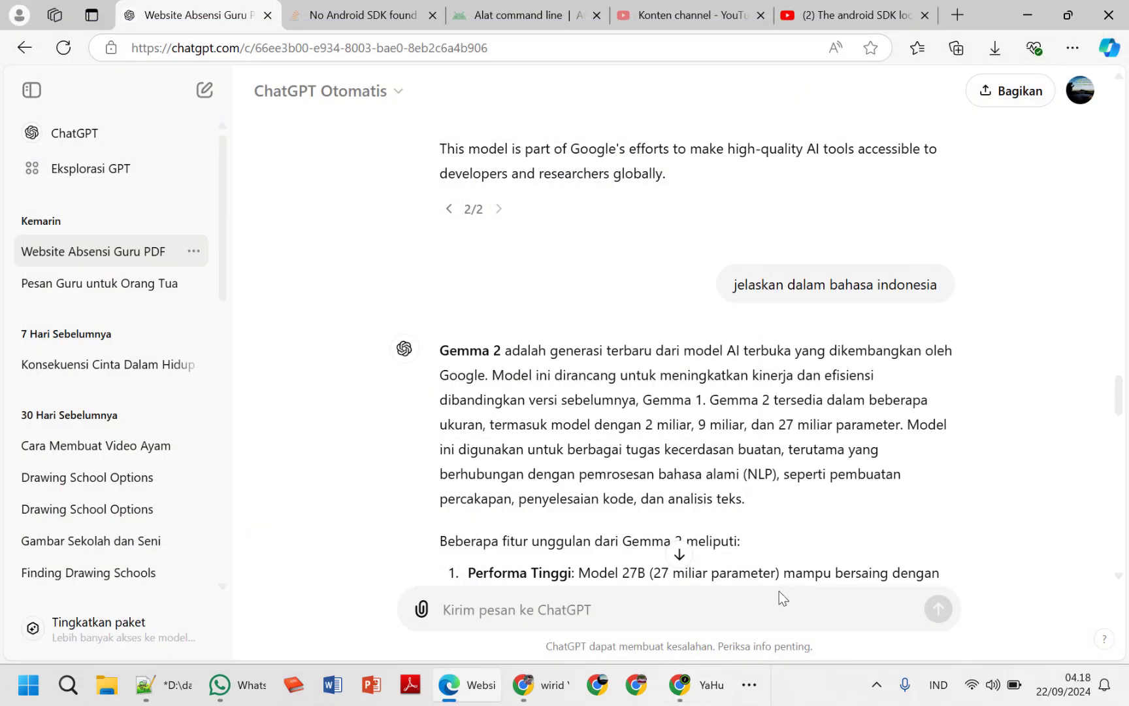